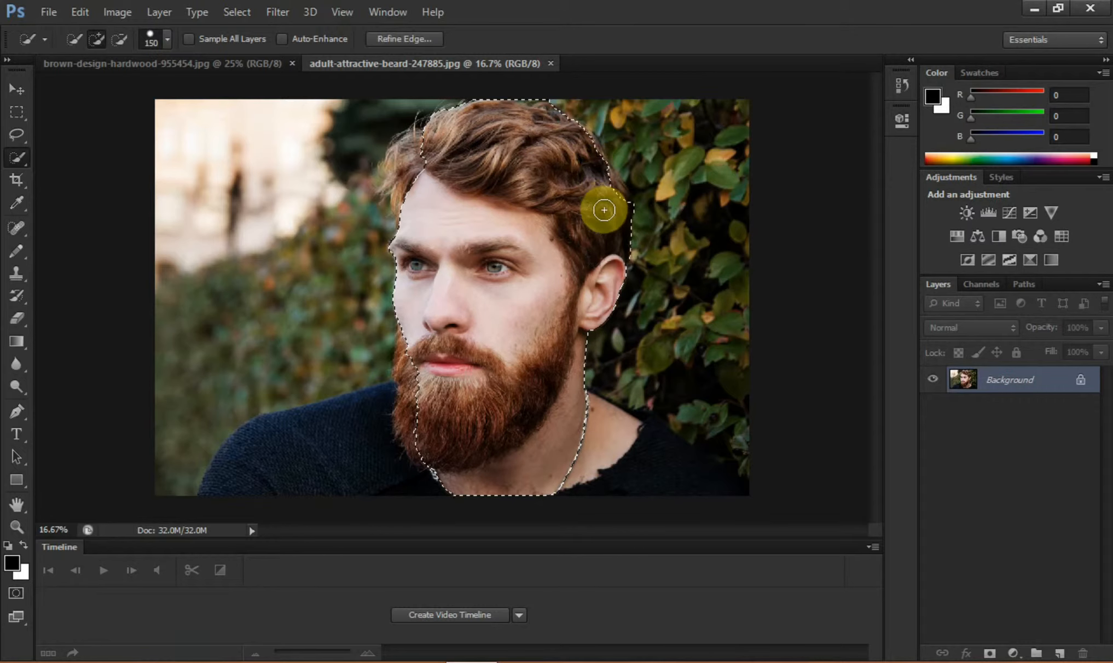
# - Extend the quick selection over the man's hair and beard edges, and subtract the neck and background beside the hair
pyautogui.click(428, 174)
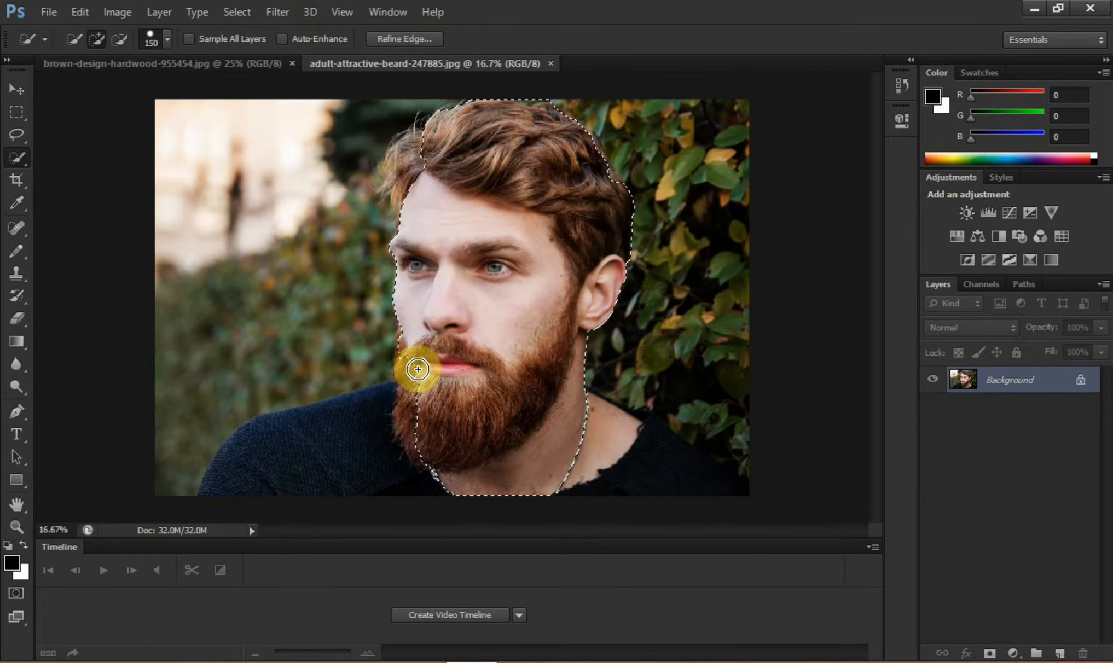
pyautogui.moveTo(413, 395); pyautogui.dragTo(405, 427)
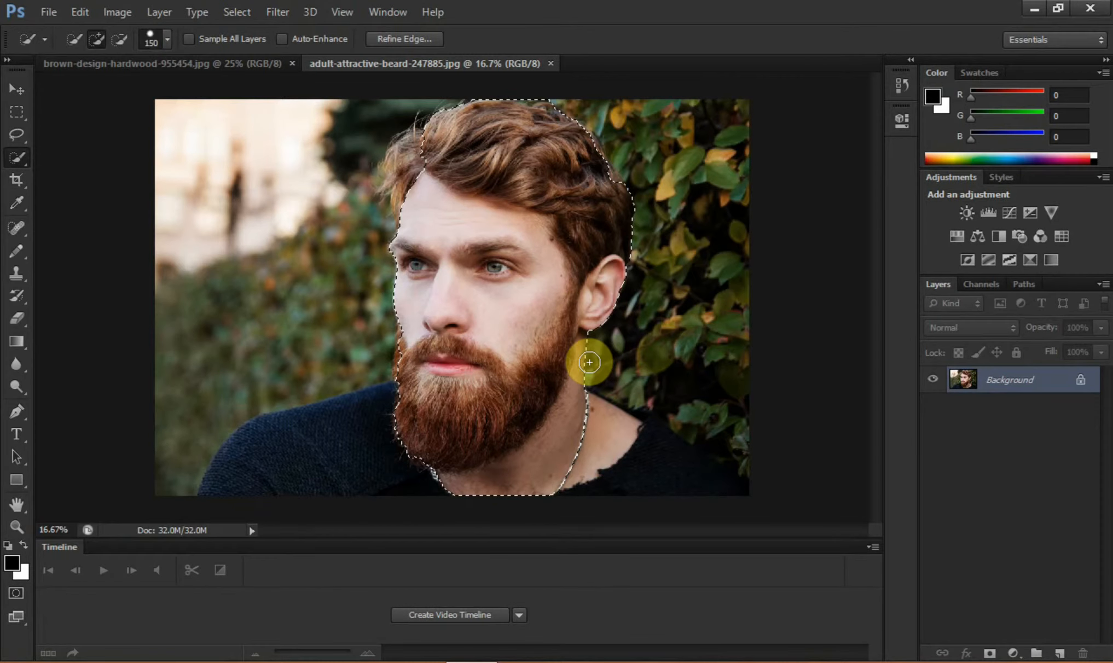
pyautogui.press('alt')
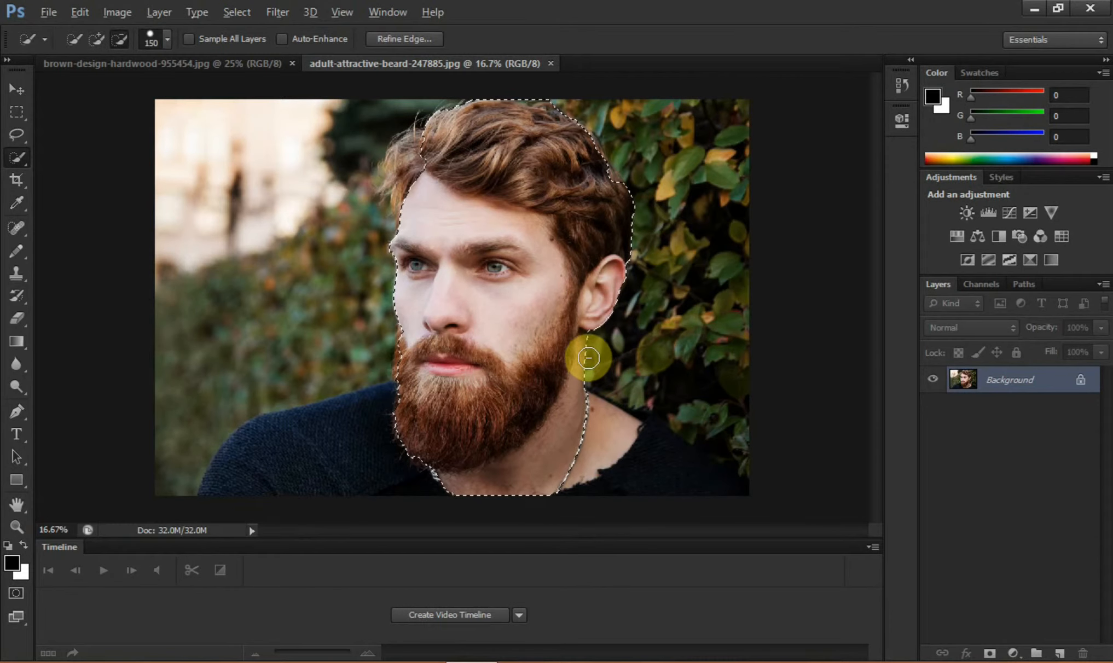
pyautogui.moveTo(588, 358)
pyautogui.mouseDown()
pyautogui.moveTo(566, 439)
pyautogui.moveTo(510, 491)
pyautogui.moveTo(440, 487)
pyautogui.moveTo(405, 465)
pyautogui.mouseUp()
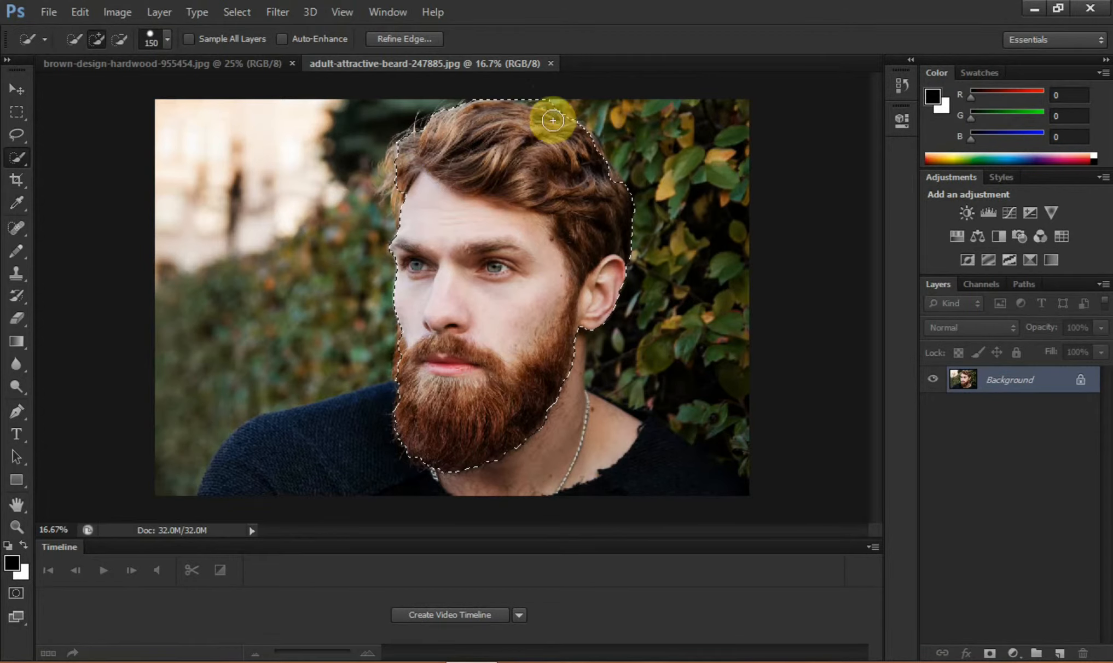
pyautogui.press('alt')
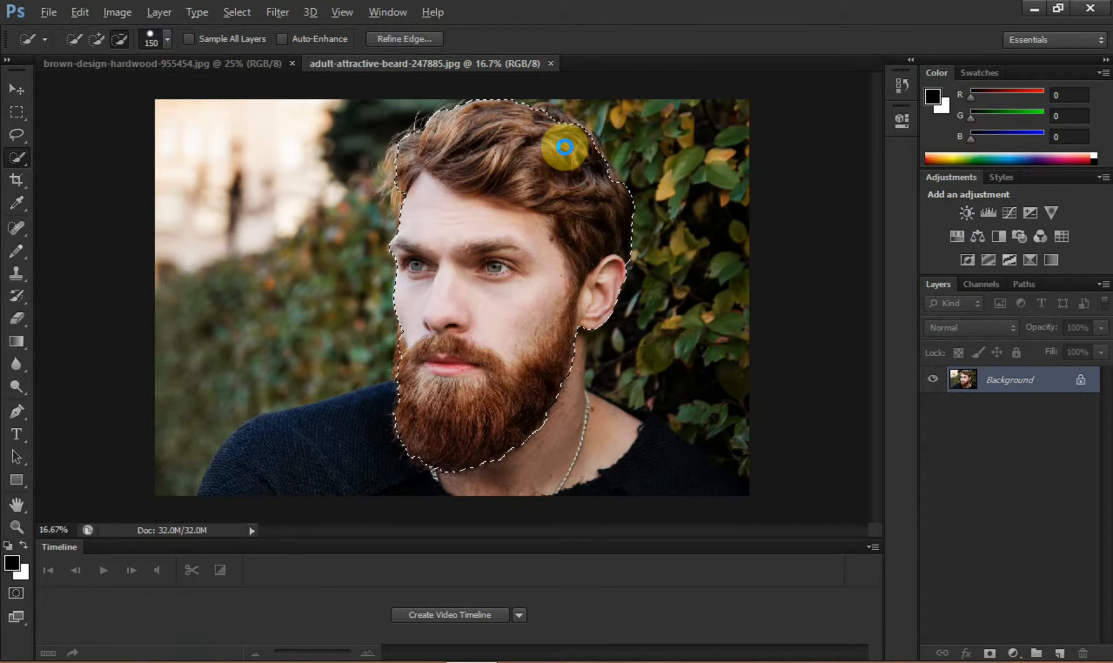
# - Open Refine Edge for the selection and brush along the hair and beard edges with a size 85 refine radius brush
pyautogui.click(410, 39)
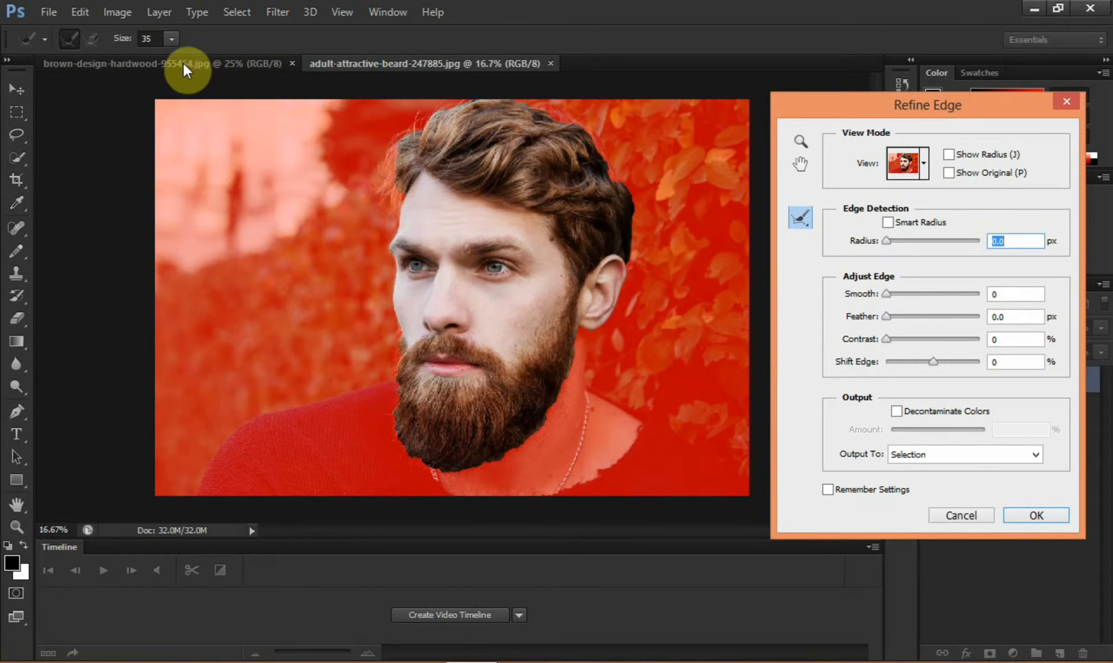
pyautogui.click(171, 39)
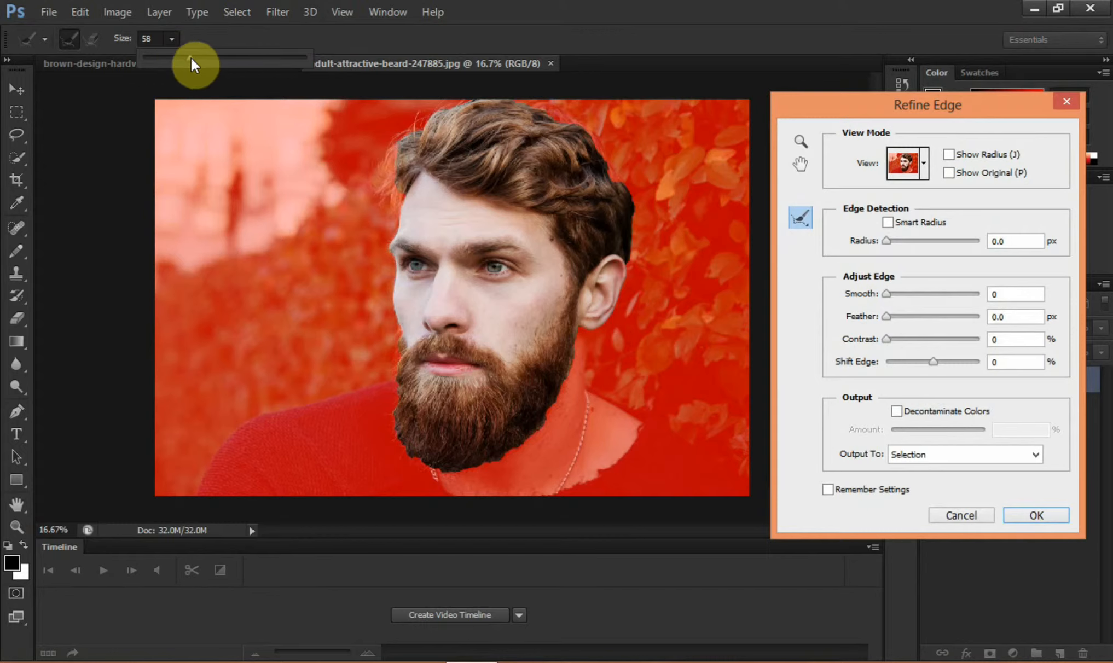
pyautogui.moveTo(191, 59); pyautogui.dragTo(212, 60)
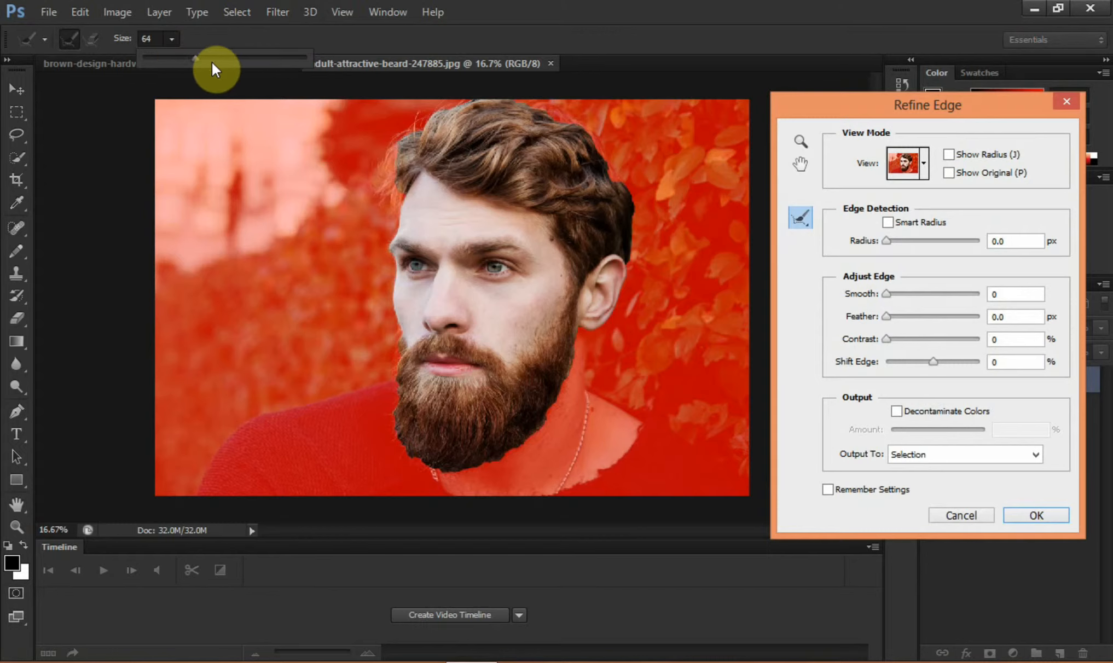
pyautogui.click(411, 132)
pyautogui.moveTo(402, 147)
pyautogui.mouseDown()
pyautogui.moveTo(385, 191)
pyautogui.moveTo(390, 174)
pyautogui.moveTo(400, 214)
pyautogui.mouseUp()
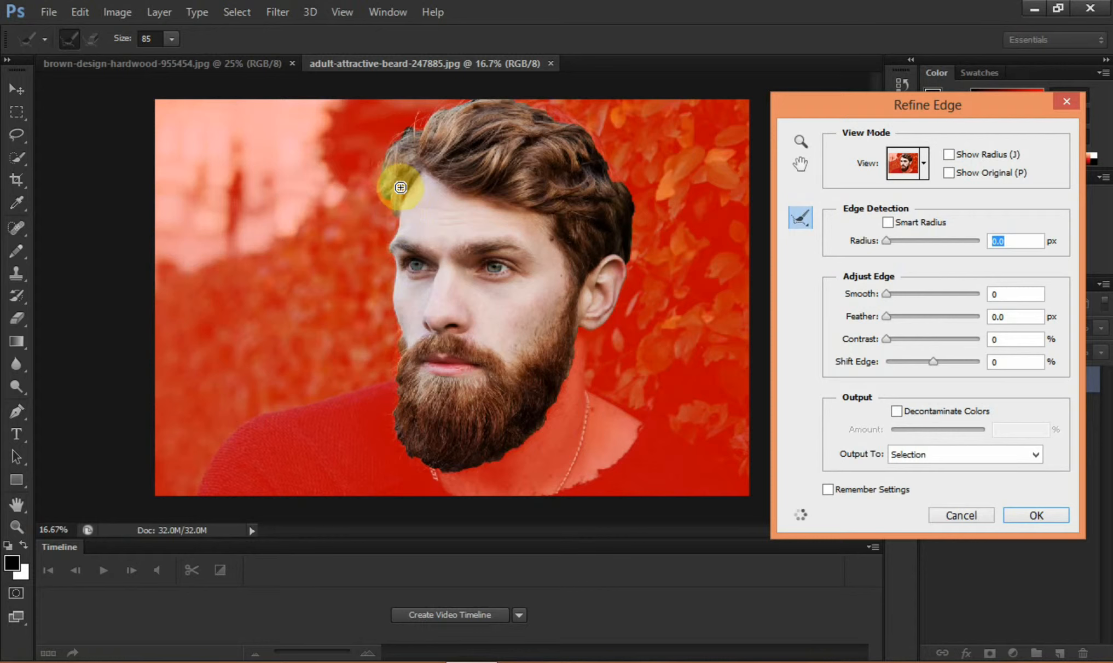
pyautogui.moveTo(534, 108)
pyautogui.mouseDown()
pyautogui.moveTo(567, 119)
pyautogui.moveTo(619, 185)
pyautogui.moveTo(631, 213)
pyautogui.moveTo(613, 256)
pyautogui.mouseUp()
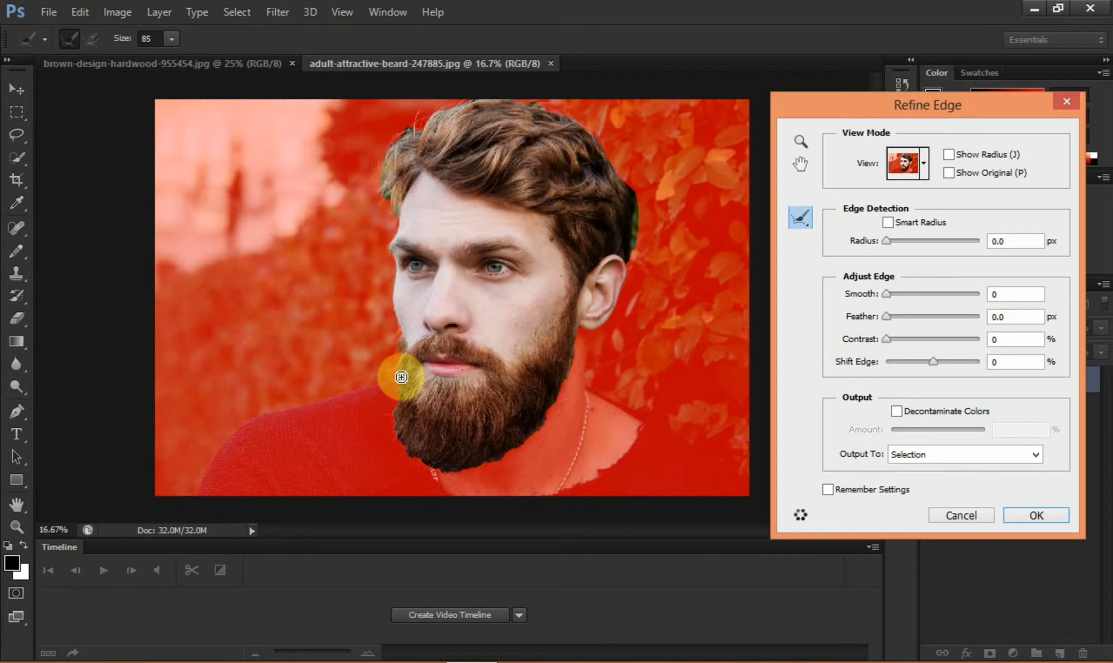
pyautogui.moveTo(400, 375)
pyautogui.mouseDown()
pyautogui.moveTo(399, 341)
pyautogui.moveTo(400, 446)
pyautogui.moveTo(467, 467)
pyautogui.moveTo(534, 425)
pyautogui.moveTo(567, 349)
pyautogui.moveTo(566, 380)
pyautogui.moveTo(530, 438)
pyautogui.mouseUp()
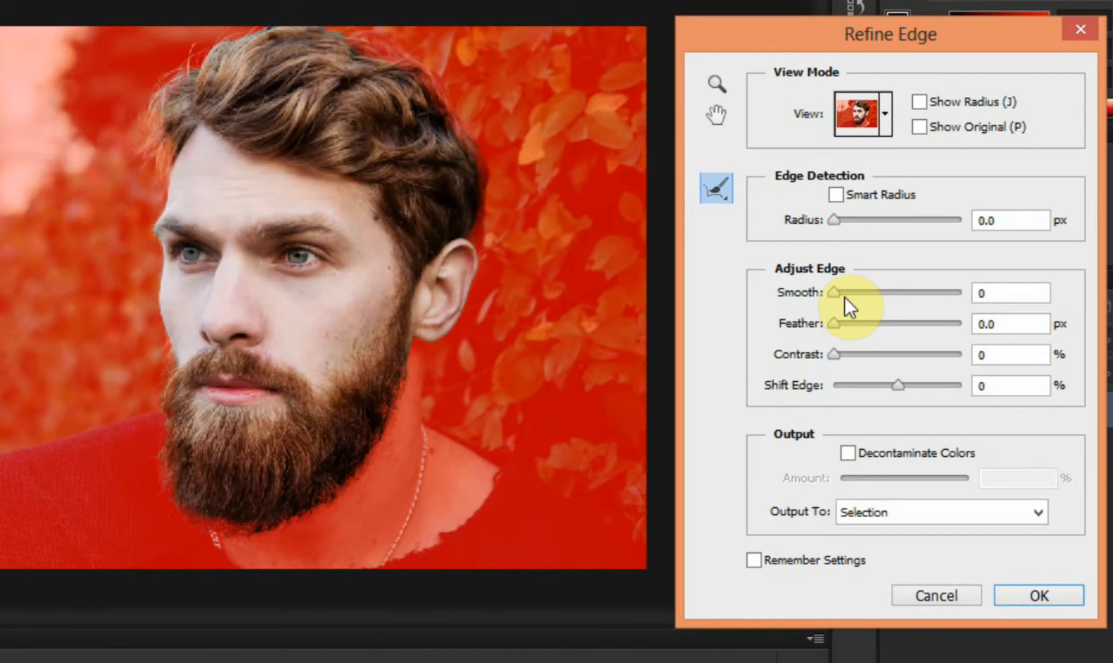
# - Set the edge smoothing to 8, keep the output as Selection, and apply the edge refinement
pyautogui.click(845, 297)
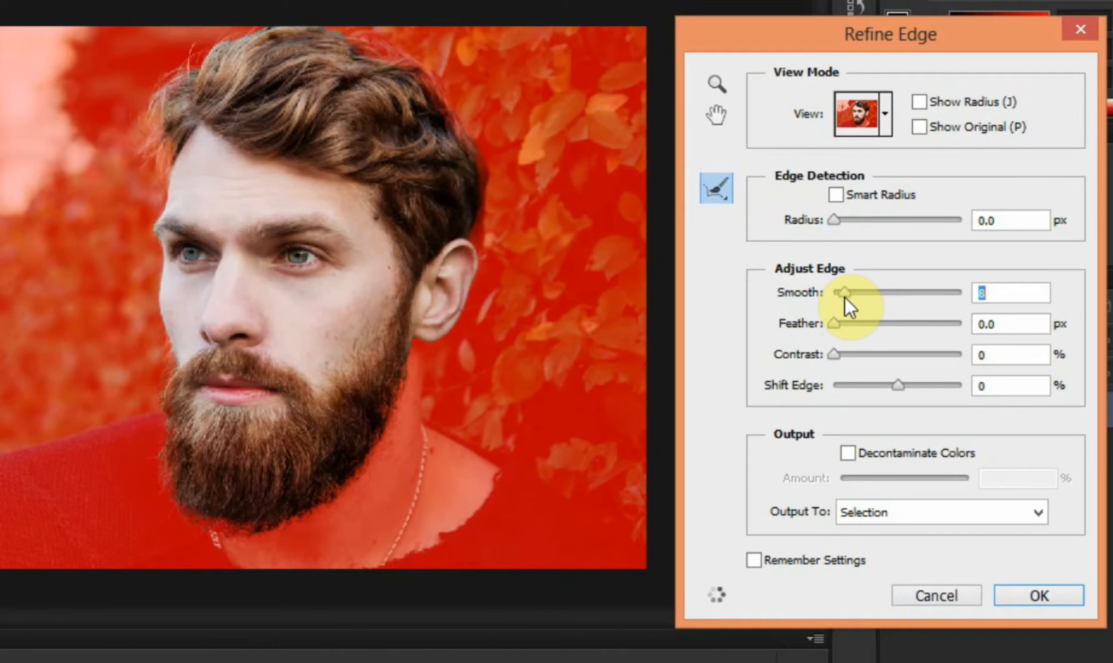
pyautogui.click(999, 294)
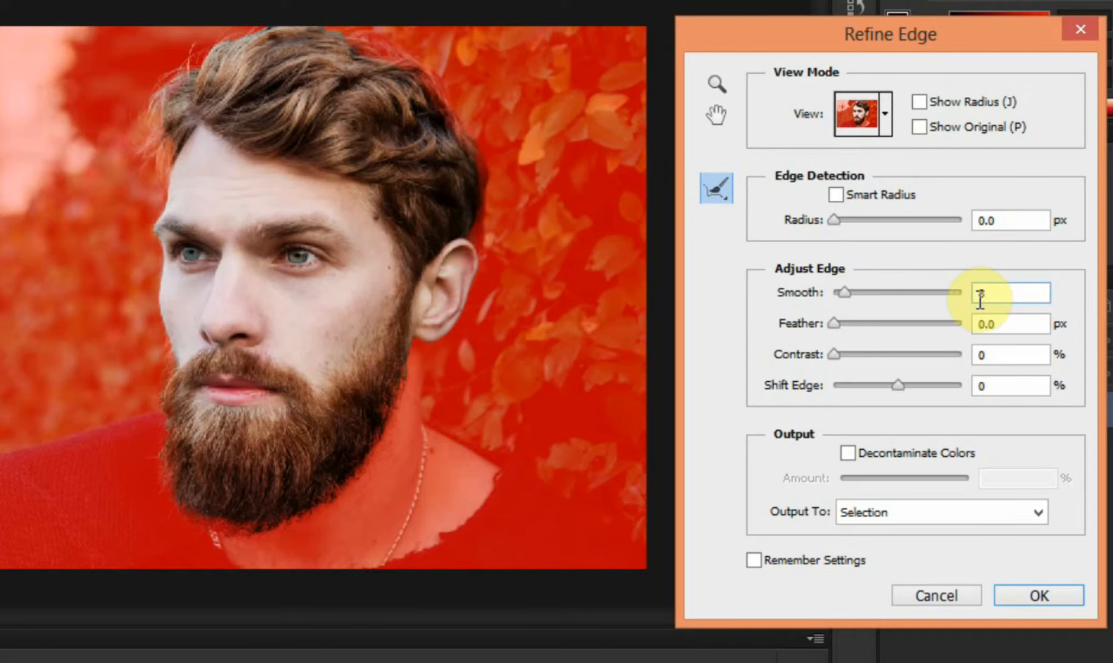
pyautogui.click(947, 516)
pyautogui.click(974, 534)
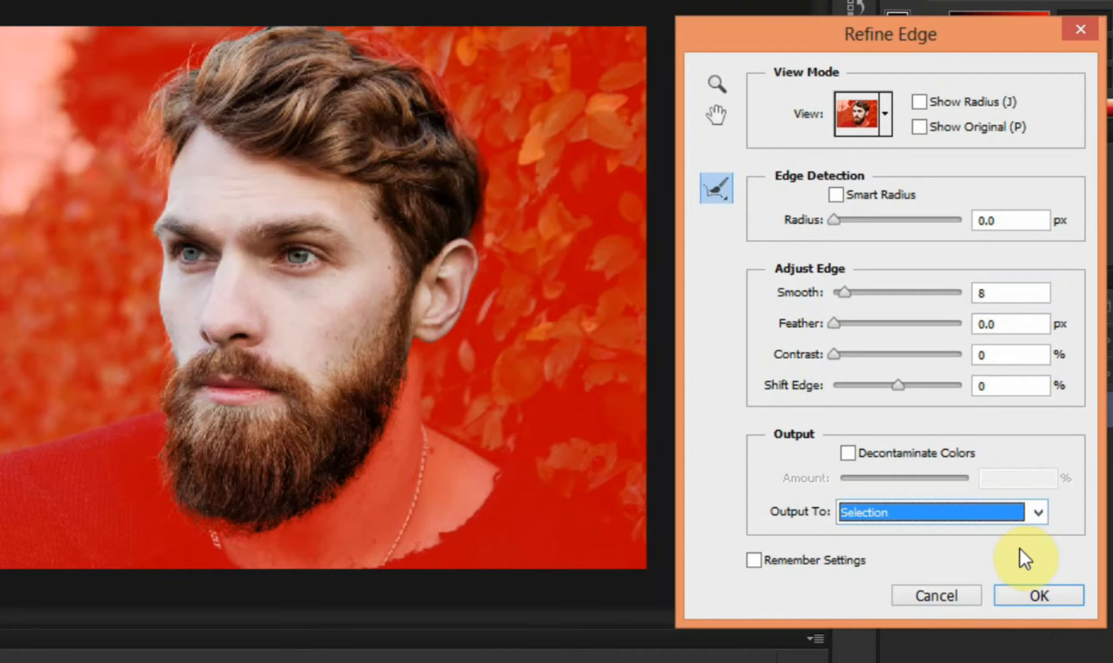
pyautogui.click(1029, 591)
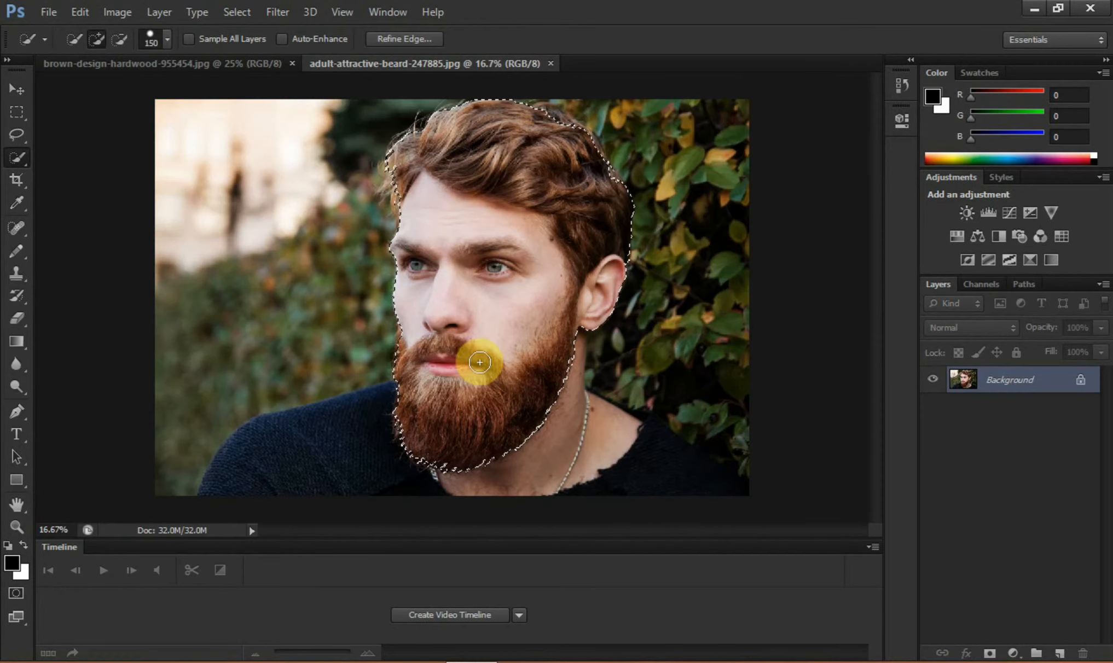
# - Copy the selected head to a new layer and move it into the brown-design-hardwood-955454.jpg document
pyautogui.hotkey('ctrl', 'j')
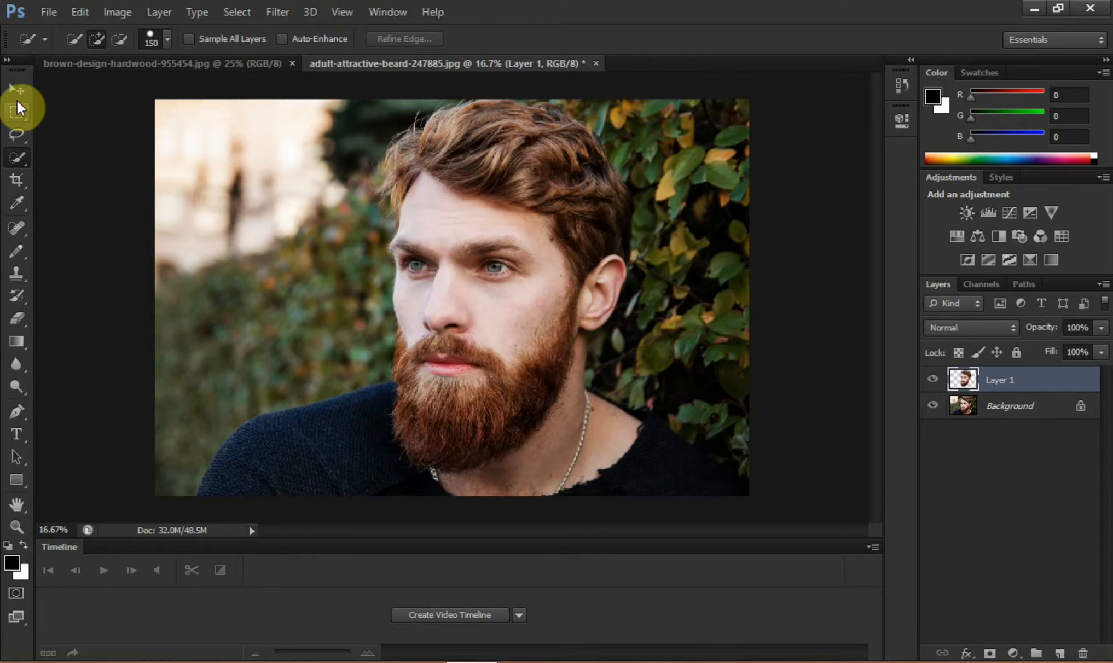
pyautogui.press('v')
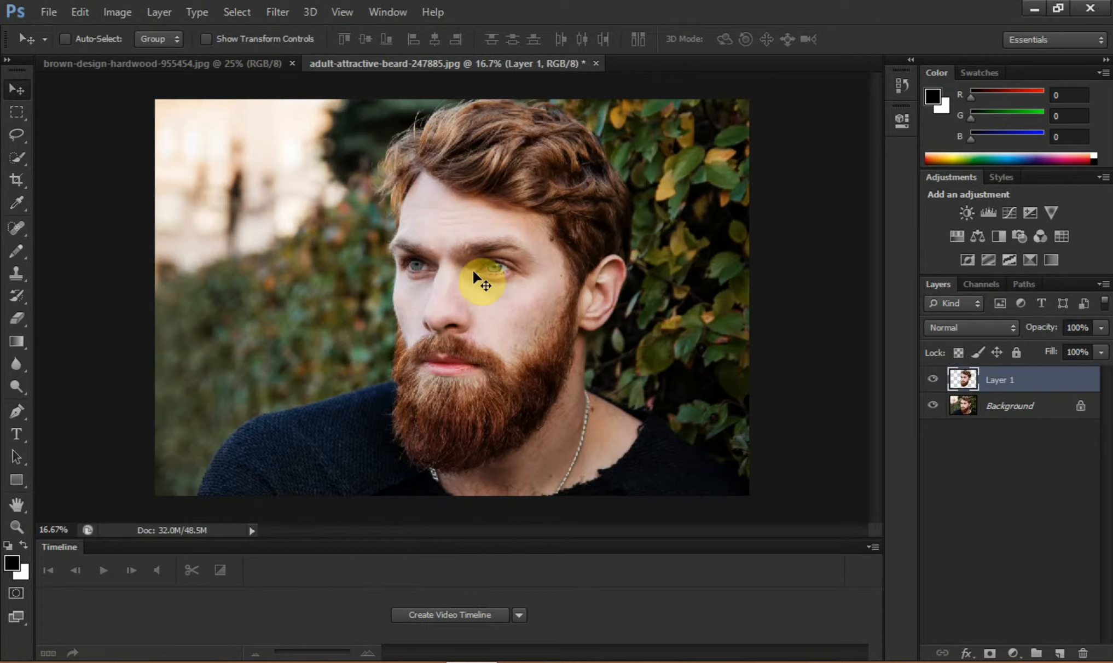
pyautogui.moveTo(457, 230); pyautogui.dragTo(490, 259)
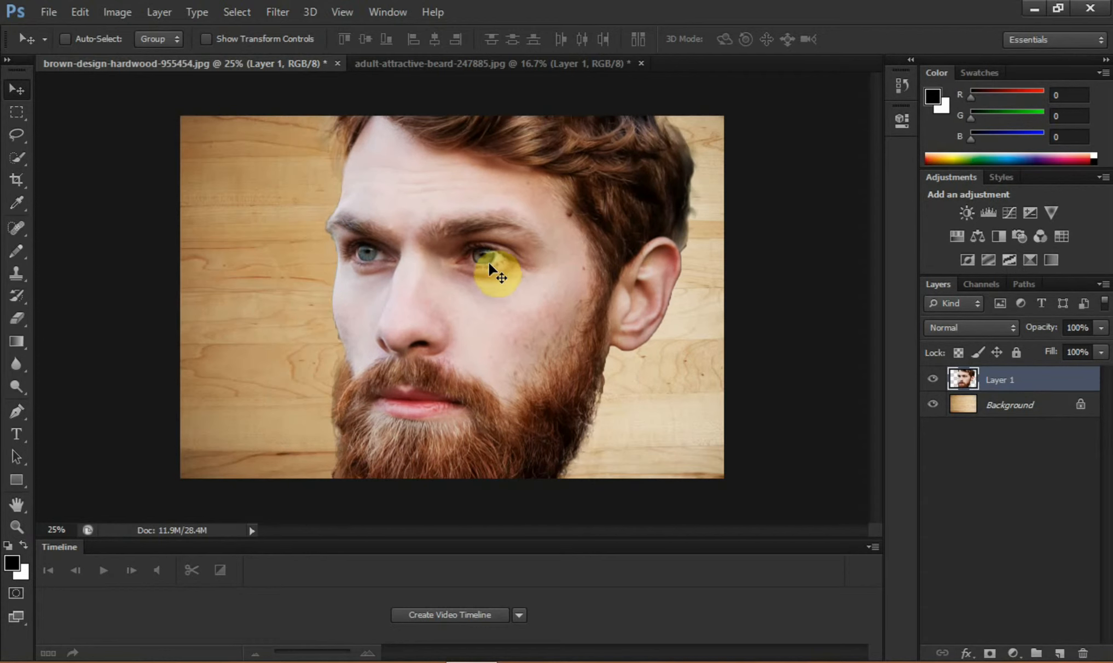
# - Scale the head layer proportionally to about 65% and position it near the middle of the wood background
pyautogui.hotkey('ctrl', 't')
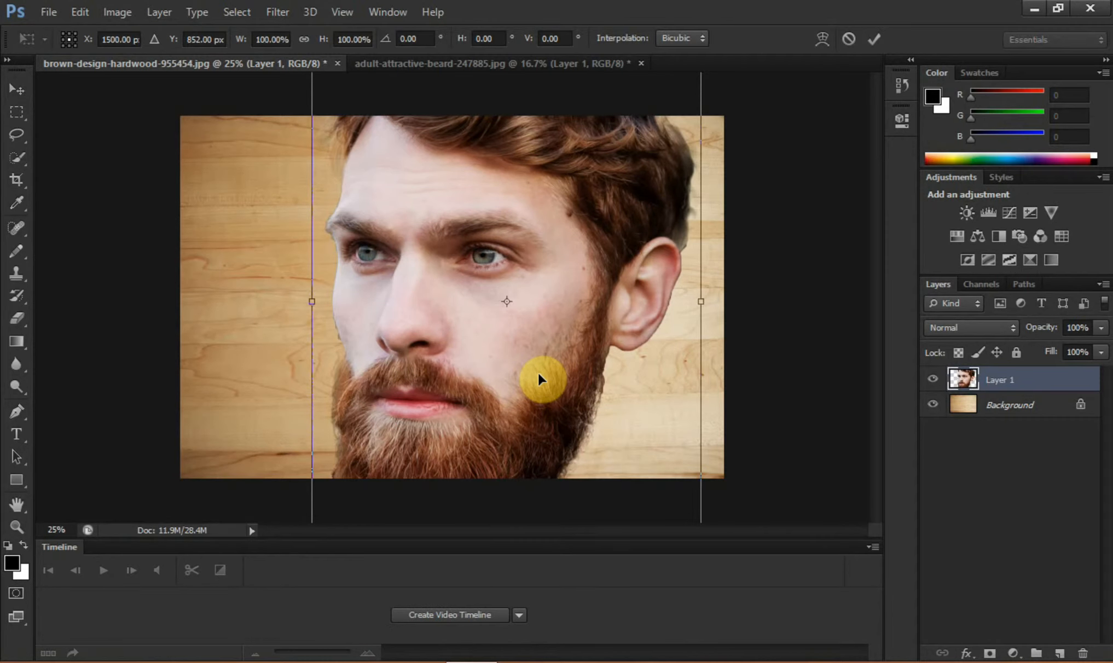
pyautogui.hotkey('ctrl', '0')
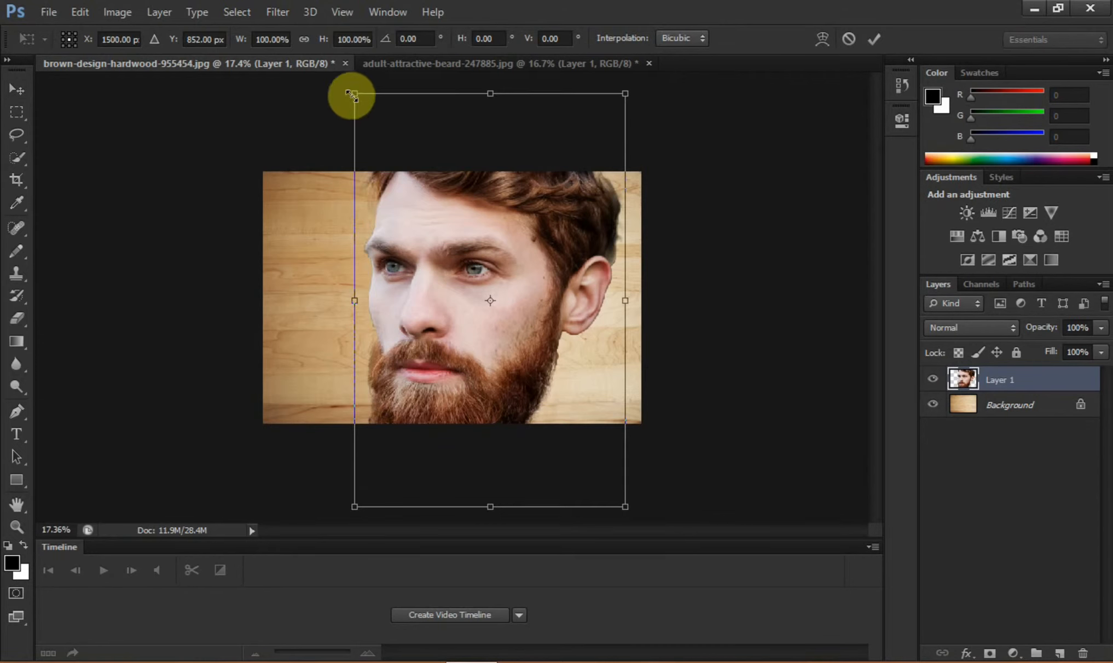
pyautogui.moveTo(351, 94); pyautogui.dragTo(416, 151)
pyautogui.moveTo(533, 236); pyautogui.dragTo(500, 241)
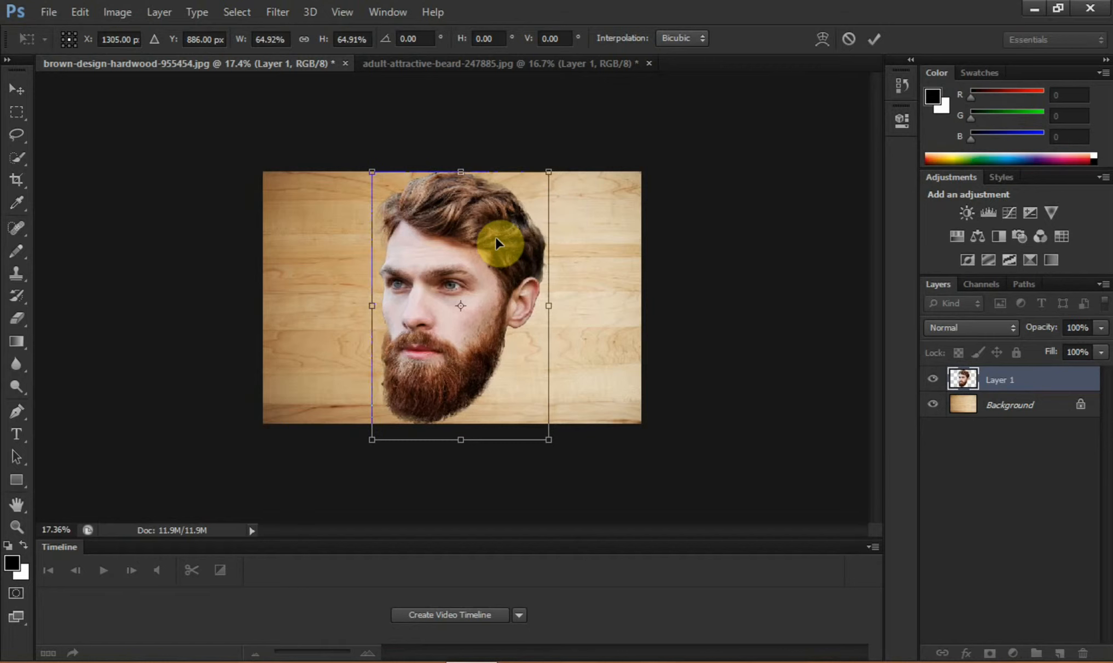
pyautogui.click(873, 39)
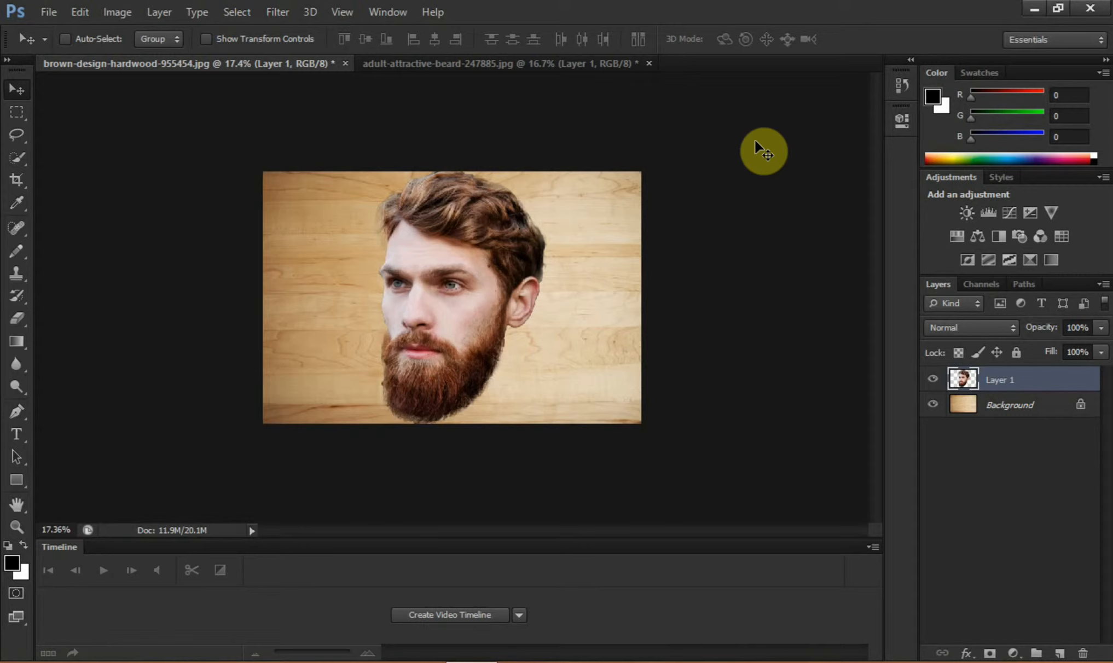
# - Add a Black & White adjustment layer with the Default preset and clip it to the head layer
pyautogui.hotkey('ctrl', '0')
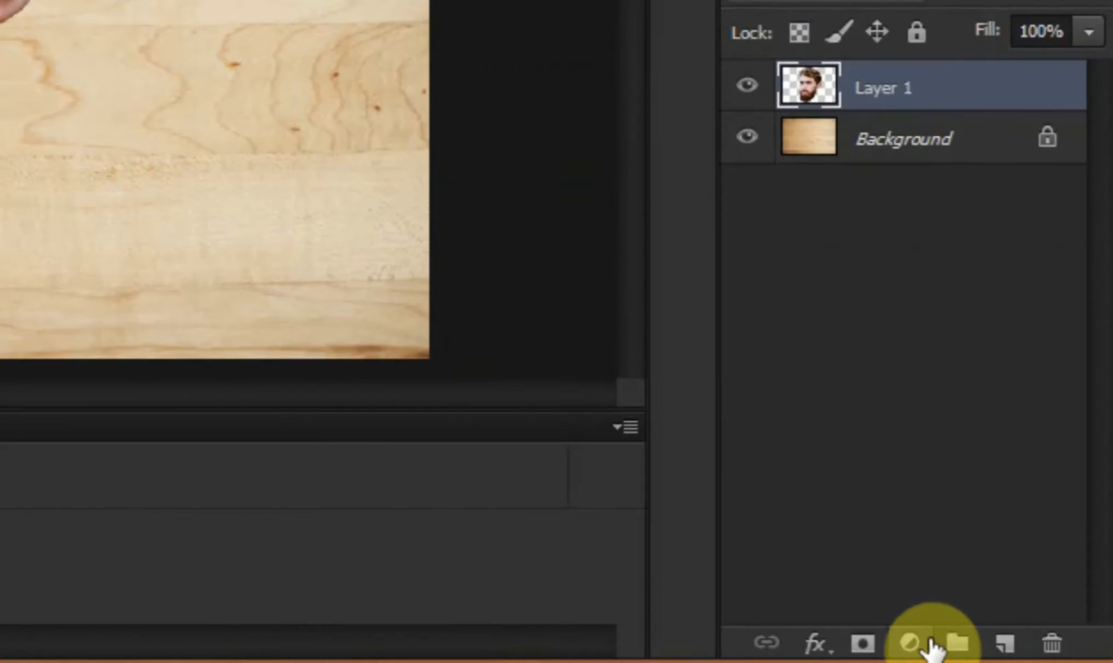
pyautogui.click(929, 643)
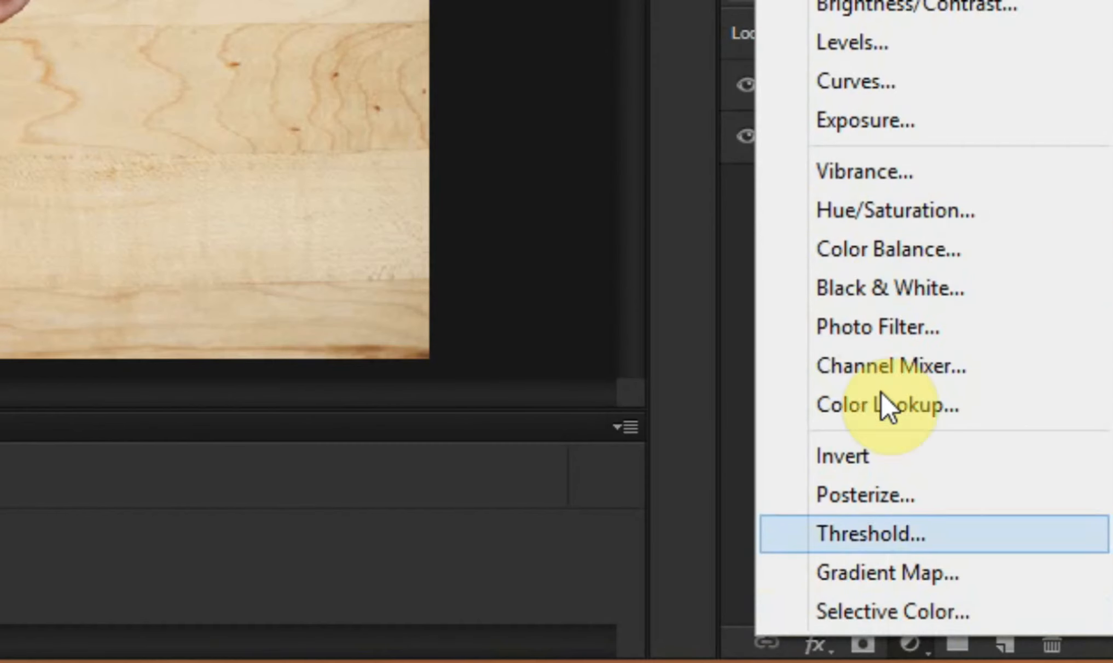
pyautogui.click(891, 282)
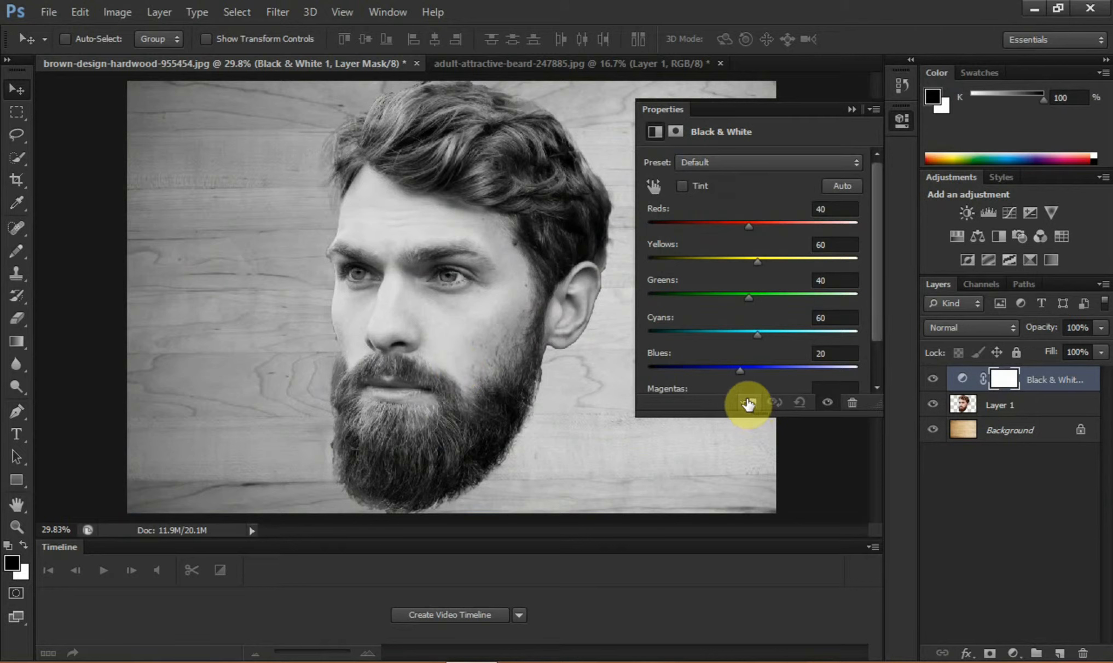
pyautogui.click(851, 110)
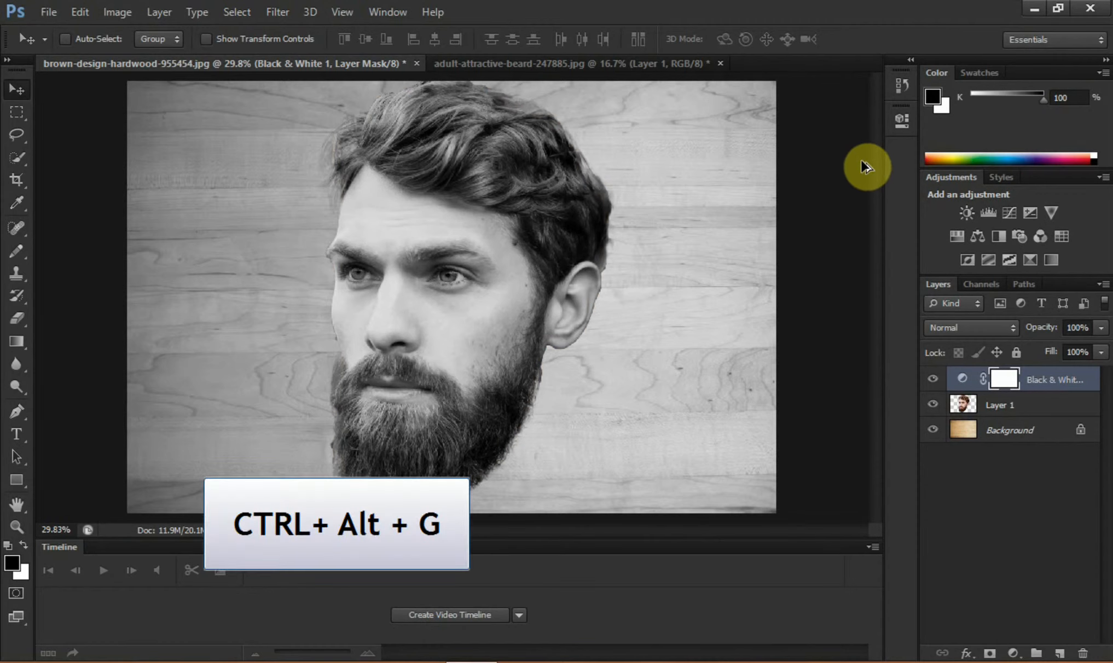
pyautogui.hotkey('ctrl', 'alt', 'g')
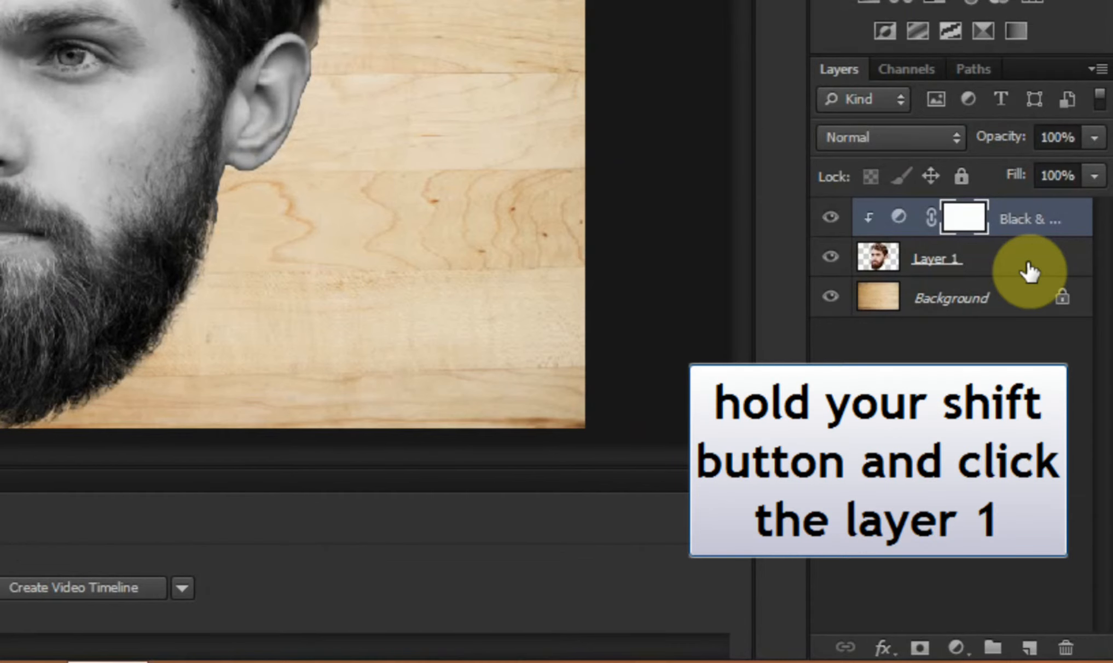
# - Convert the head layer and its Black & White adjustment together into one Smart Object, and dismiss the unrelated download manager alert
pyautogui.keyDown('shift'); pyautogui.click(1029, 268); pyautogui.keyUp('shift')
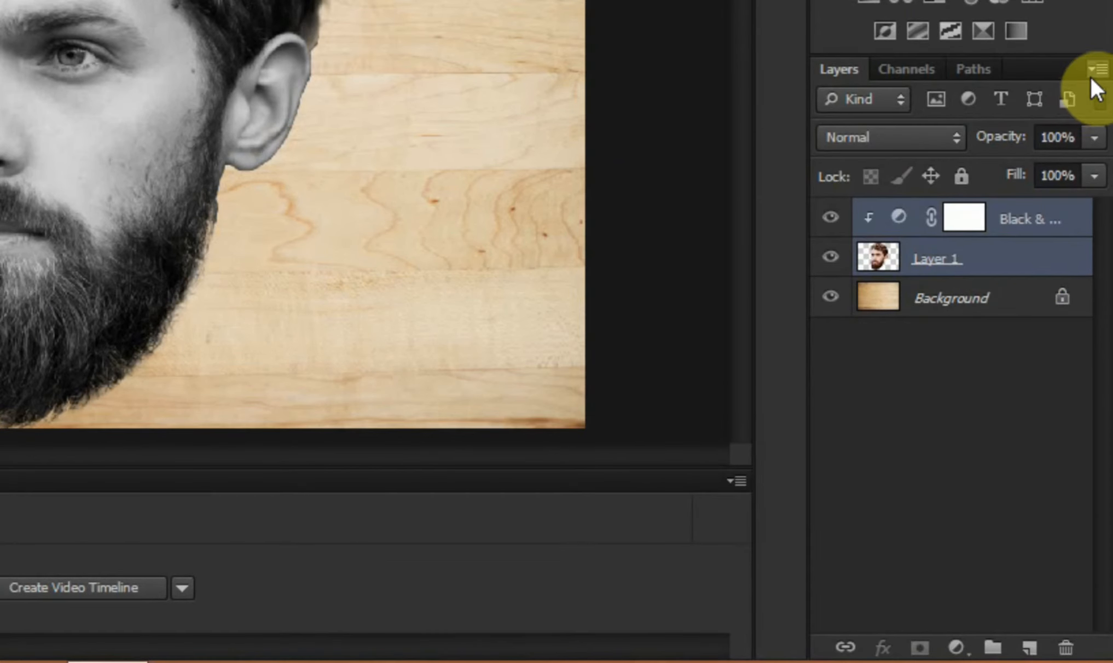
pyautogui.click(1093, 75)
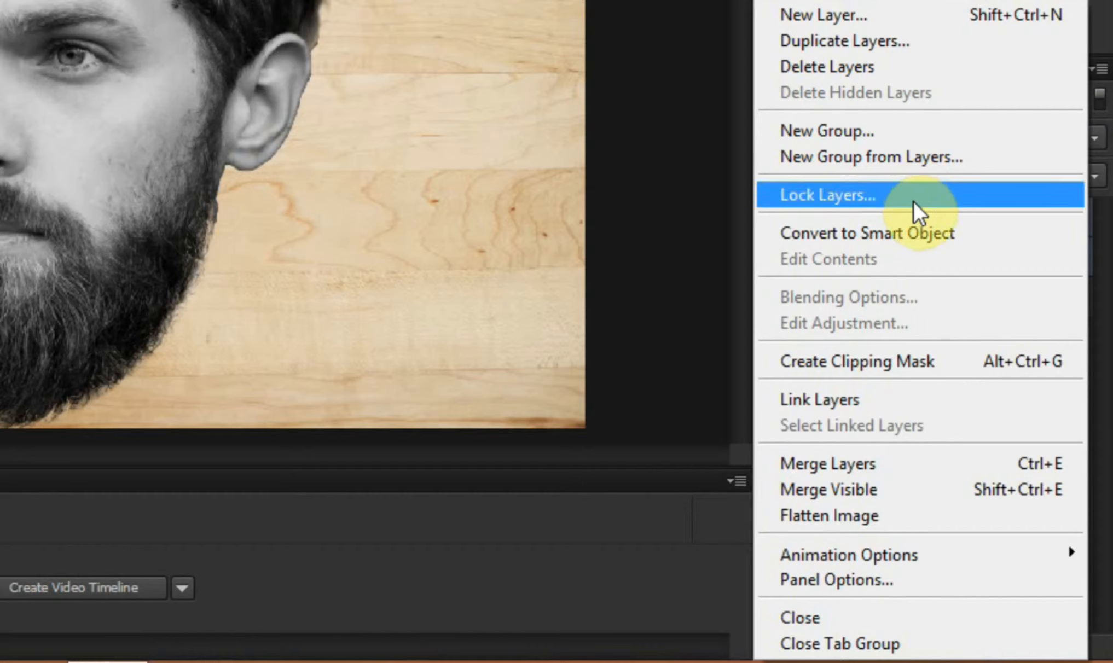
pyautogui.click(913, 234)
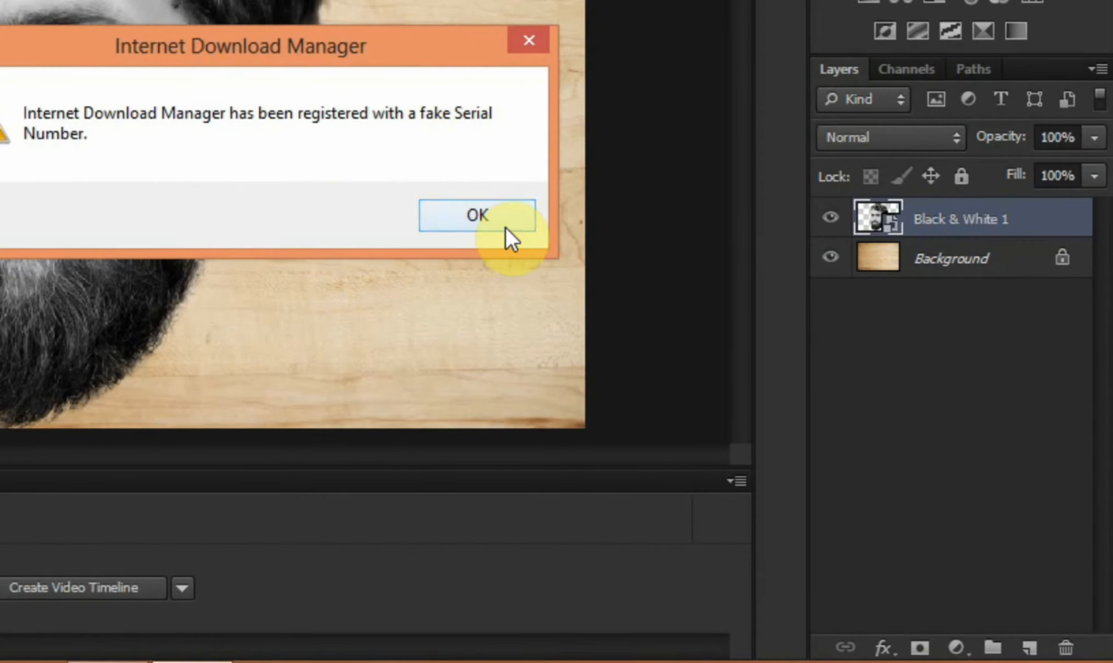
pyautogui.click(505, 230)
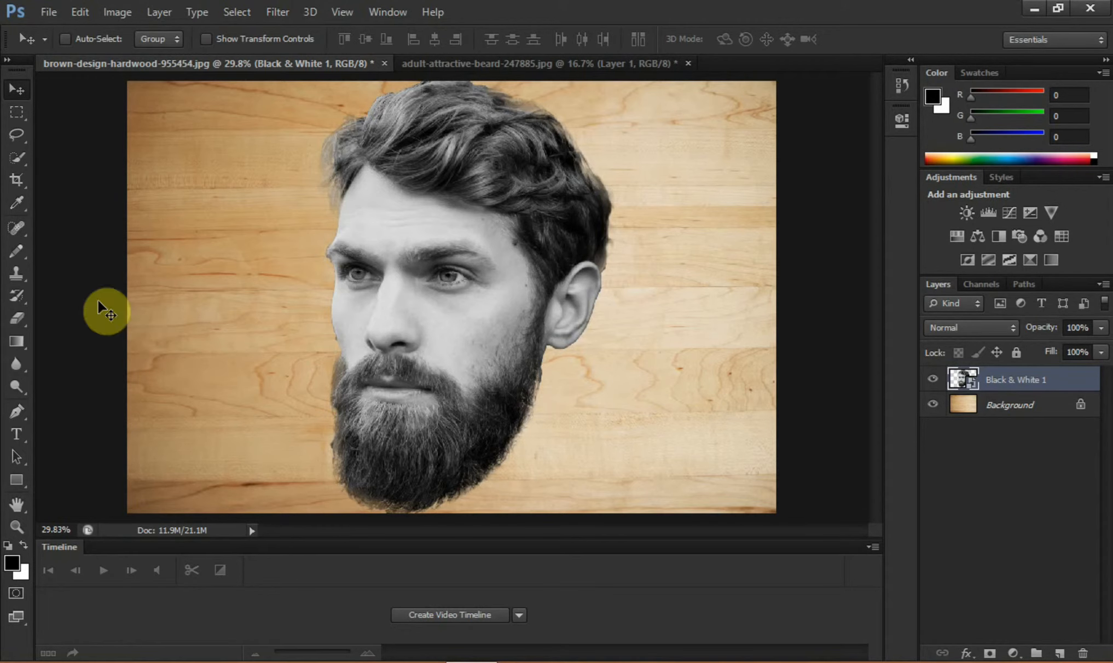
# - Apply the Sketch Photocopy filter to the head Smart Object with Detail 9 and Darkness 46
pyautogui.click(278, 11)
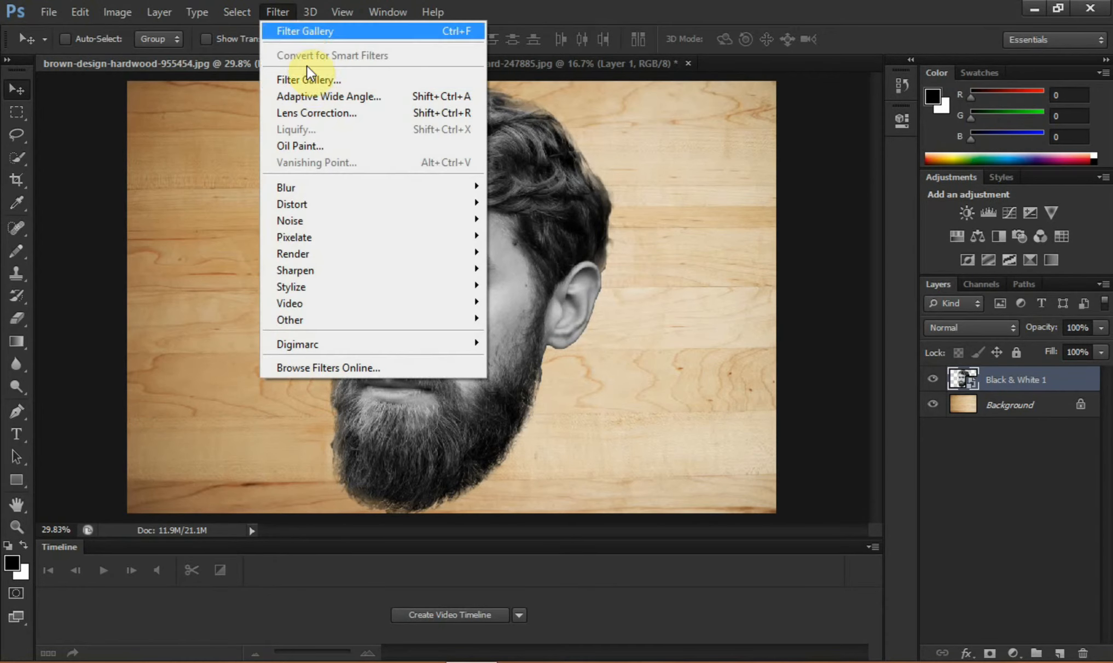
pyautogui.click(310, 76)
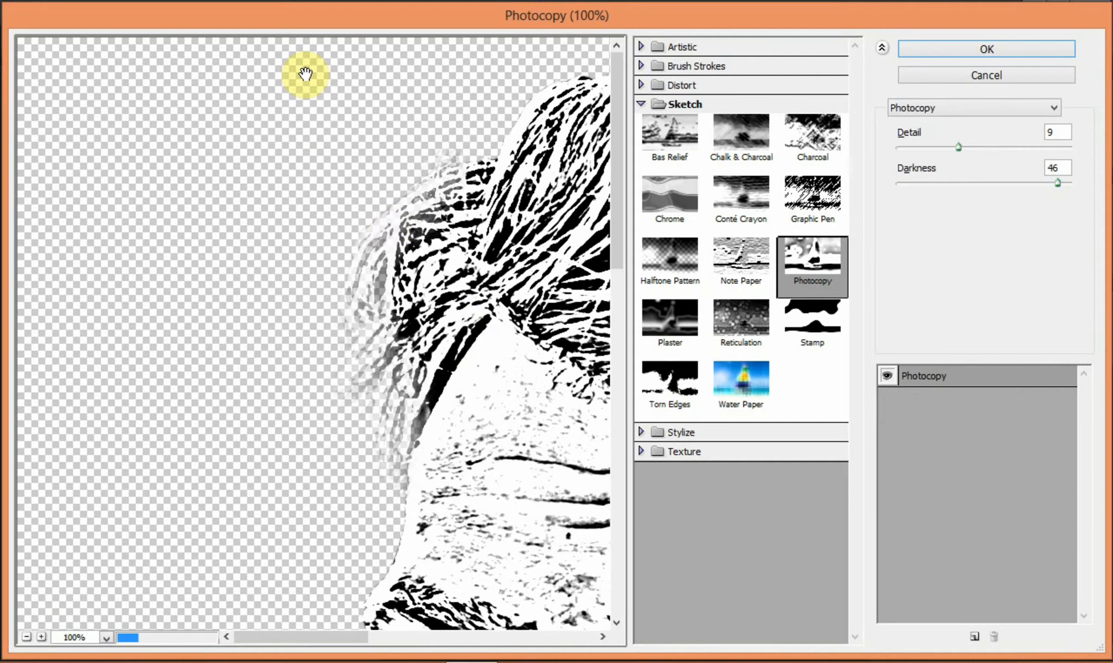
pyautogui.moveTo(466, 325); pyautogui.dragTo(209, 62)
pyautogui.moveTo(321, 327); pyautogui.dragTo(316, 278)
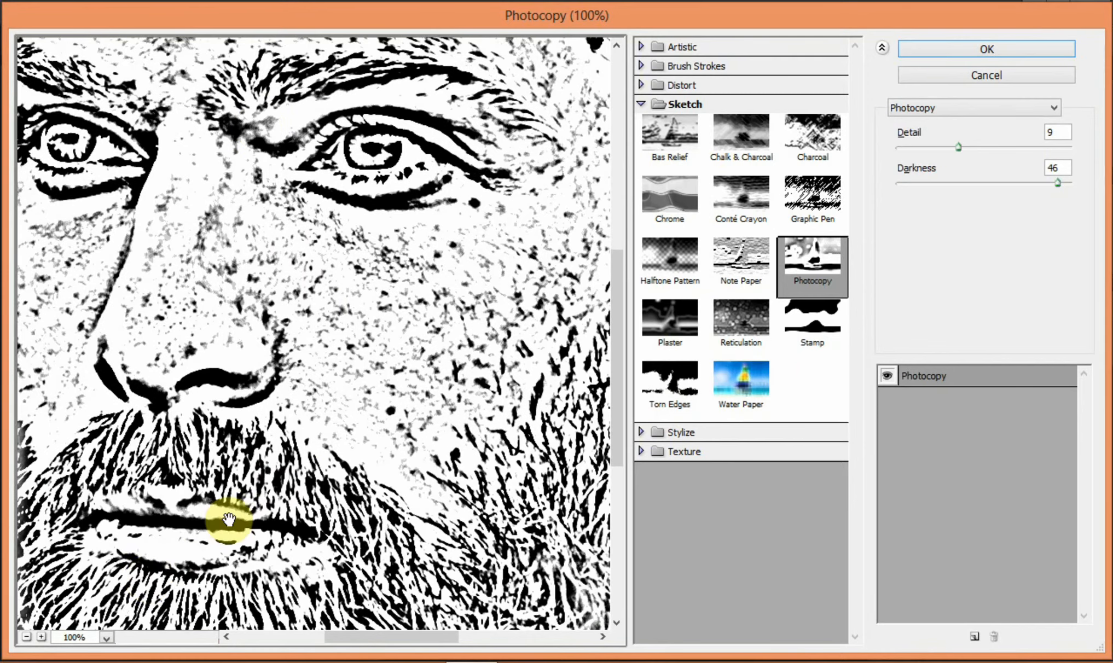
pyautogui.click(29, 637)
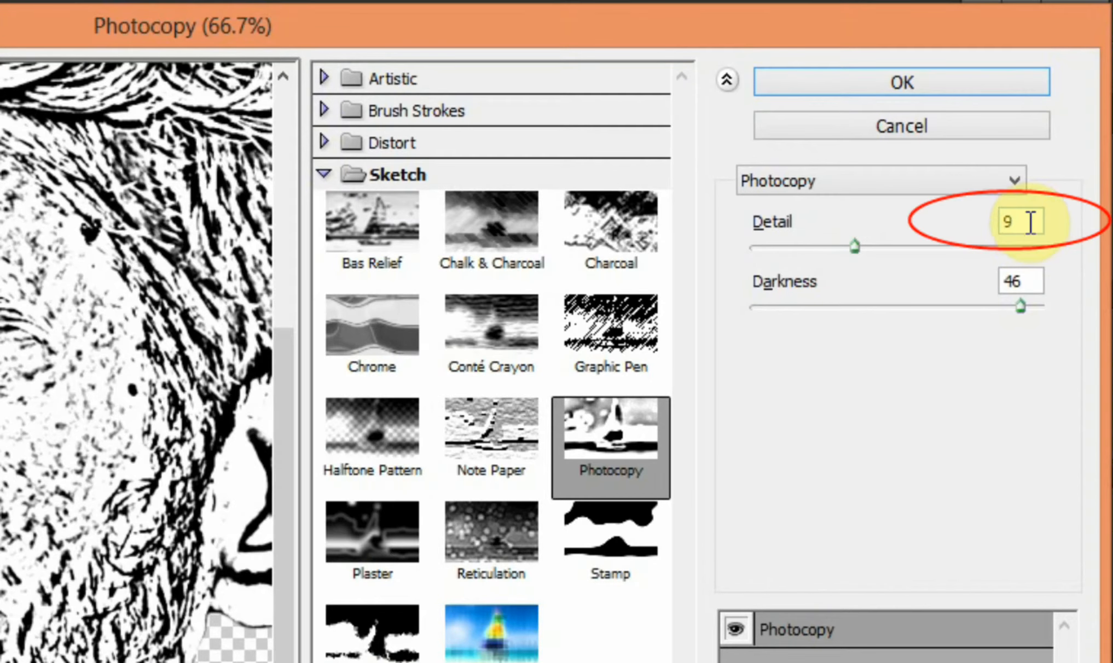
pyautogui.click(1030, 222)
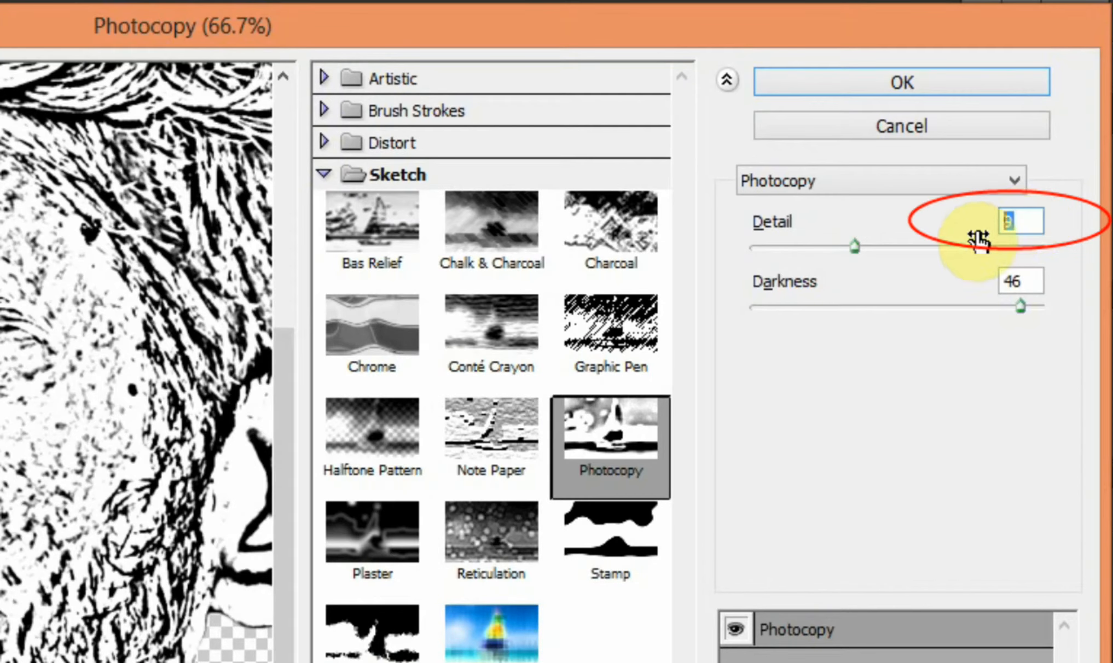
pyautogui.click(1027, 281)
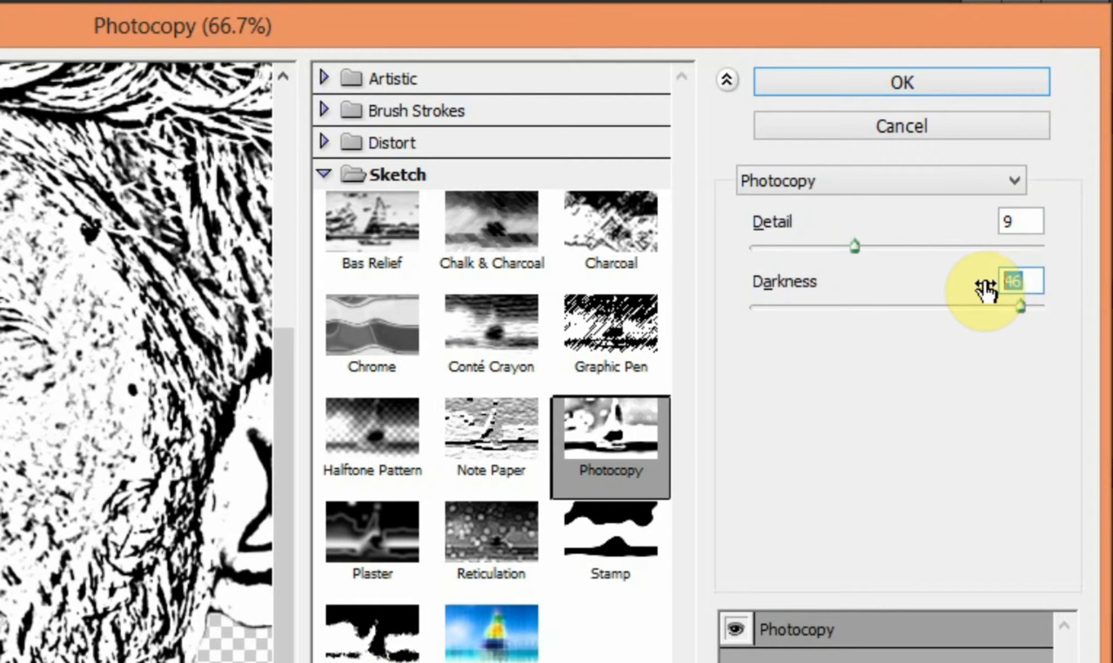
pyautogui.click(900, 81)
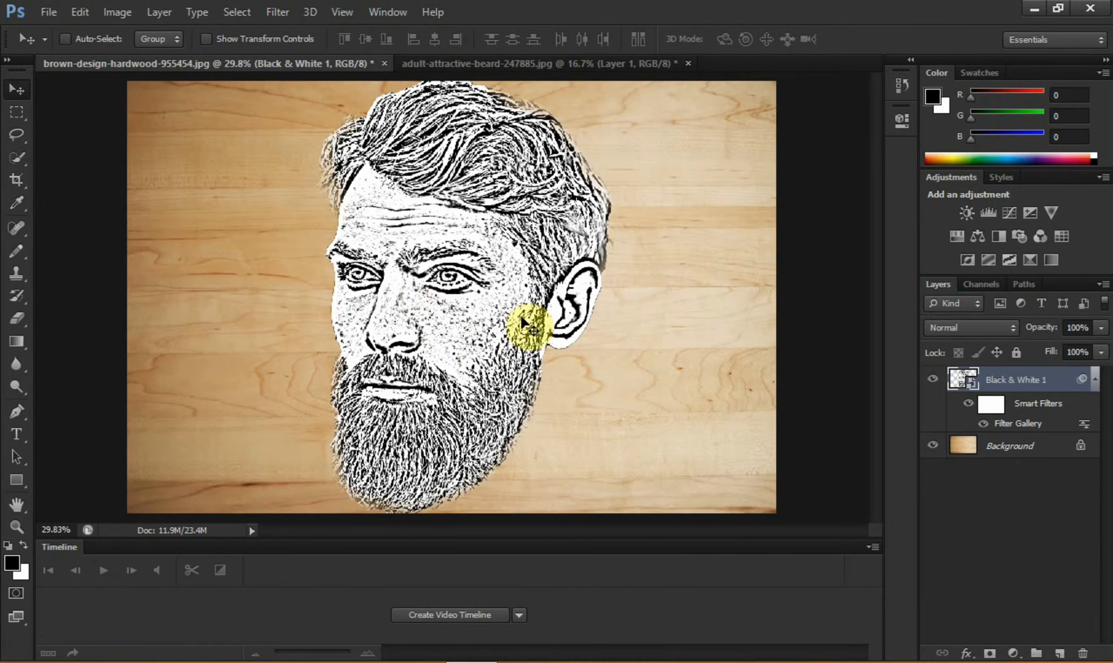
# - Start a Color Range selection on the filtered head image and choose Shadows as the tones to select
pyautogui.click(246, 14)
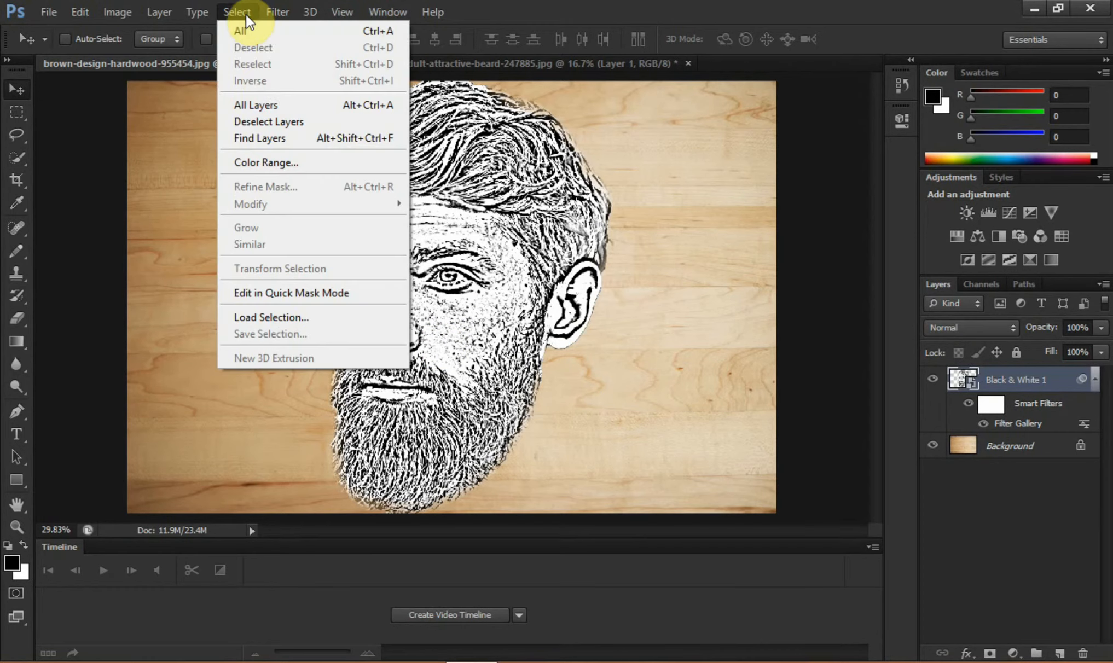
pyautogui.click(262, 160)
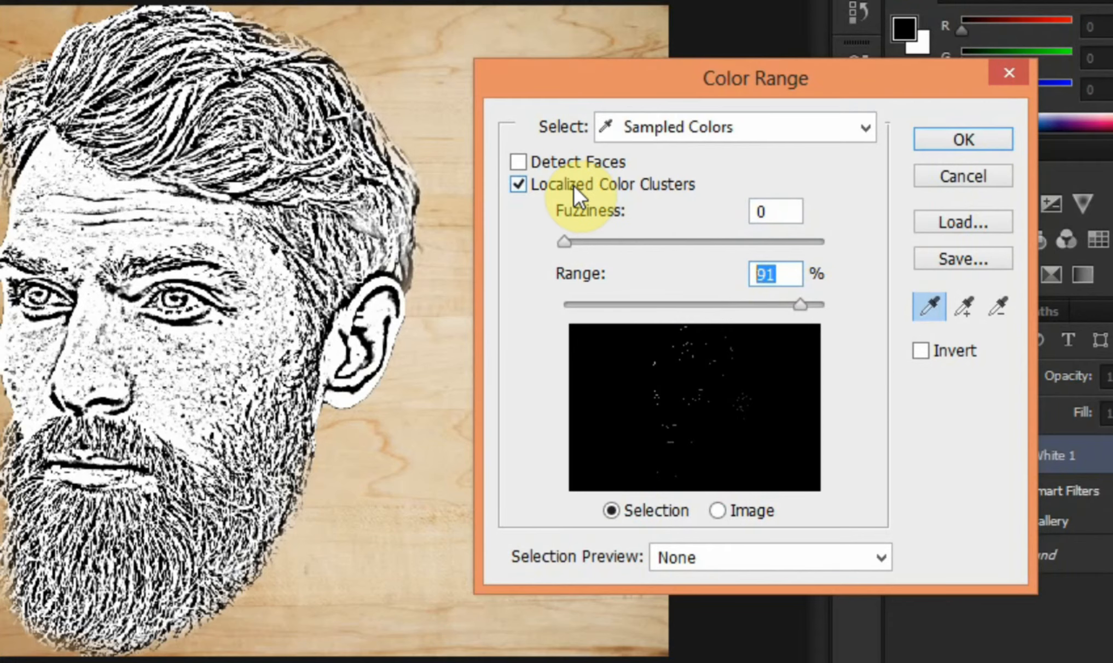
pyautogui.click(527, 188)
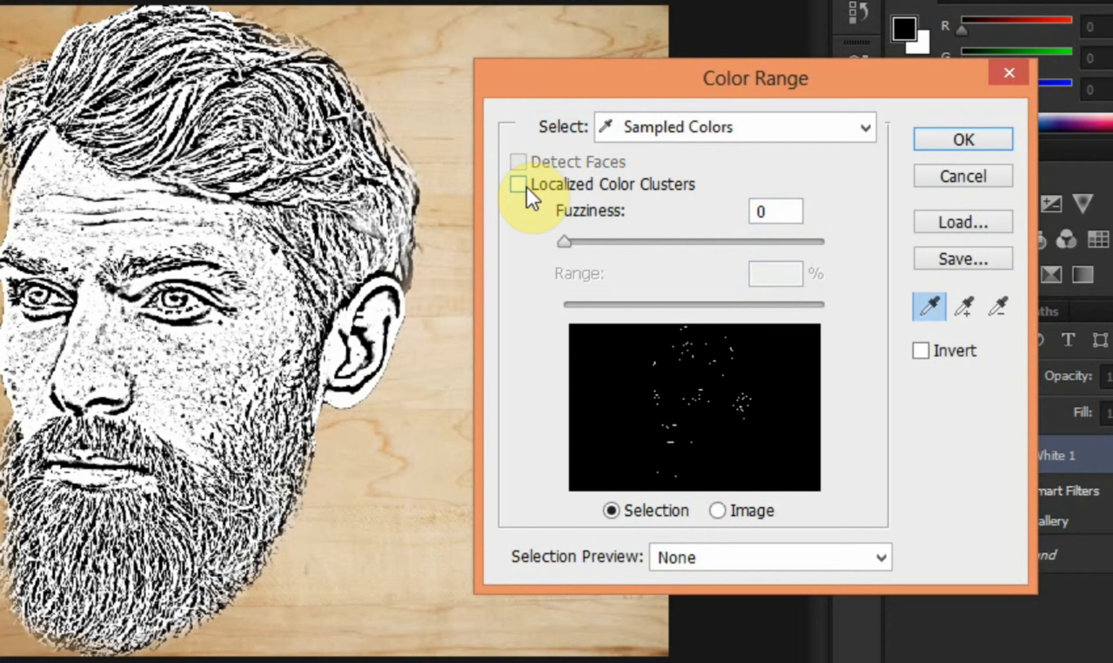
pyautogui.click(716, 132)
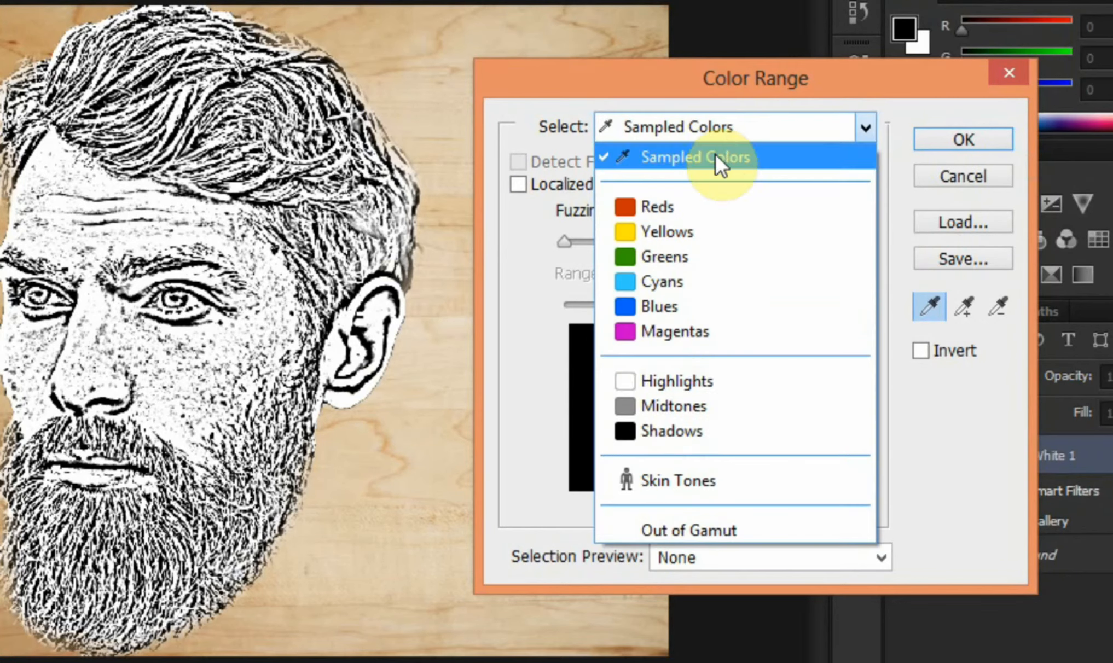
pyautogui.click(684, 432)
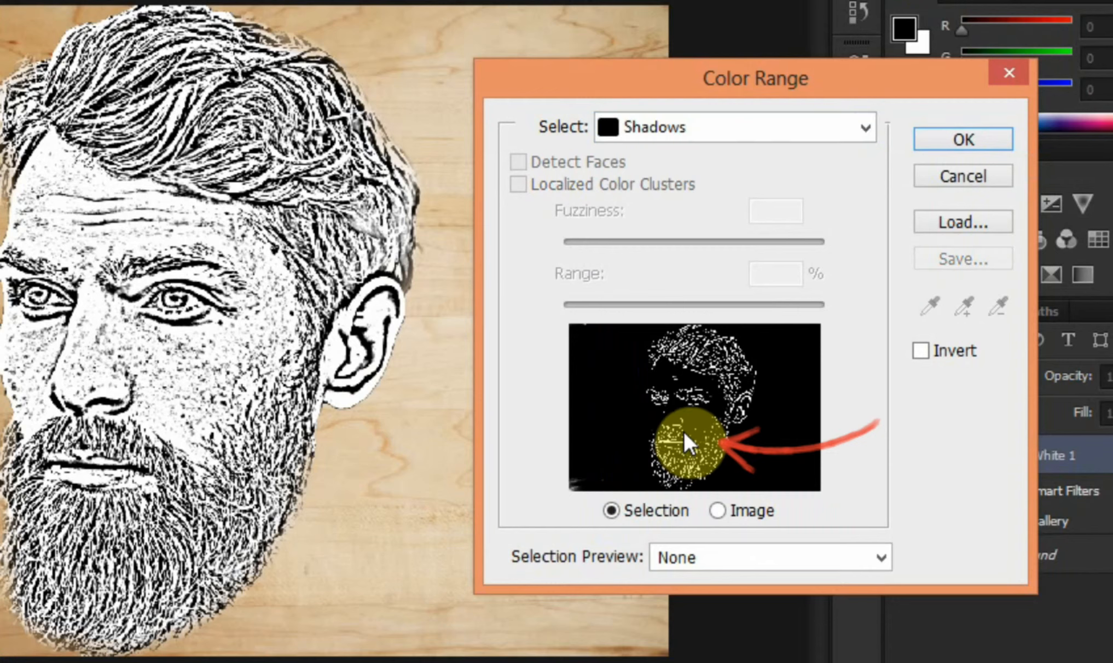
pyautogui.click(721, 127)
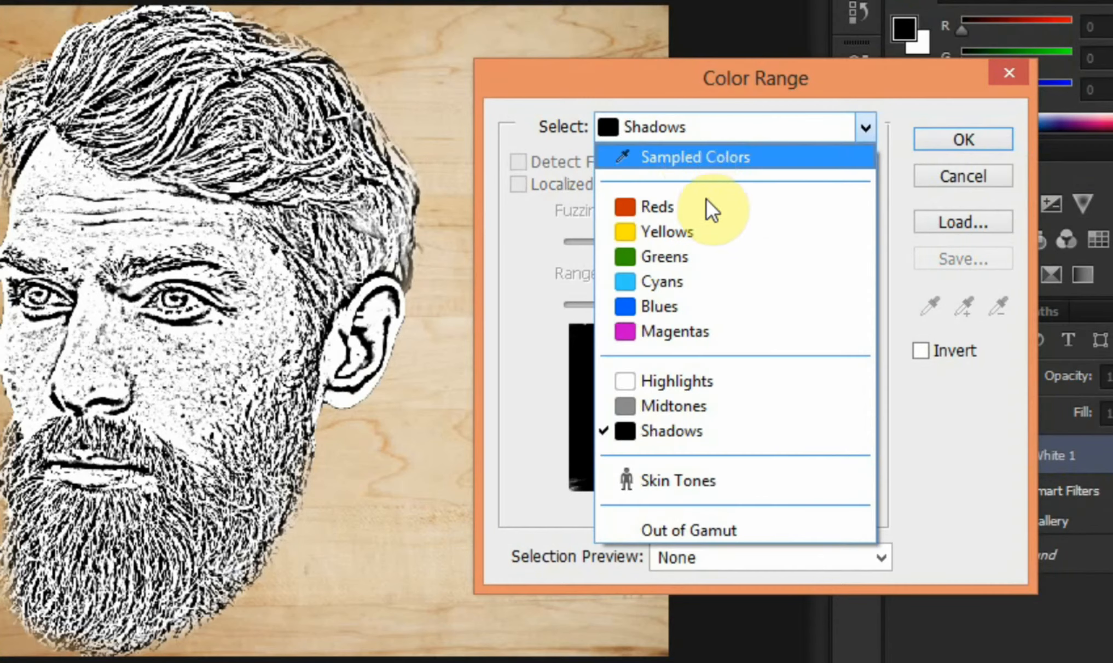
pyautogui.click(693, 158)
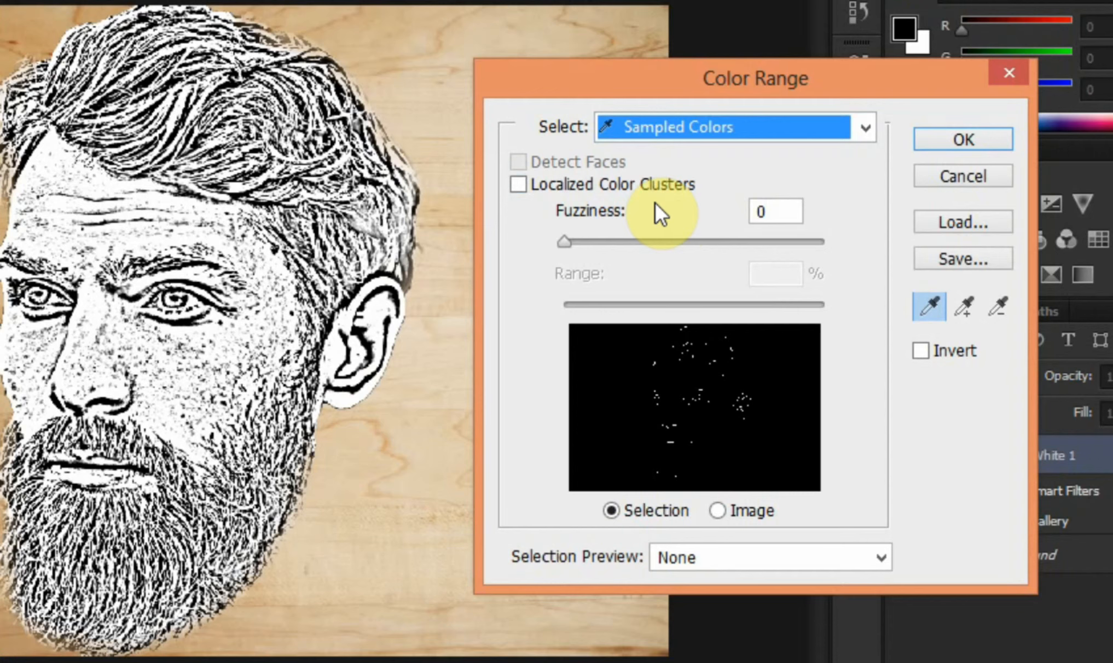
pyautogui.click(642, 185)
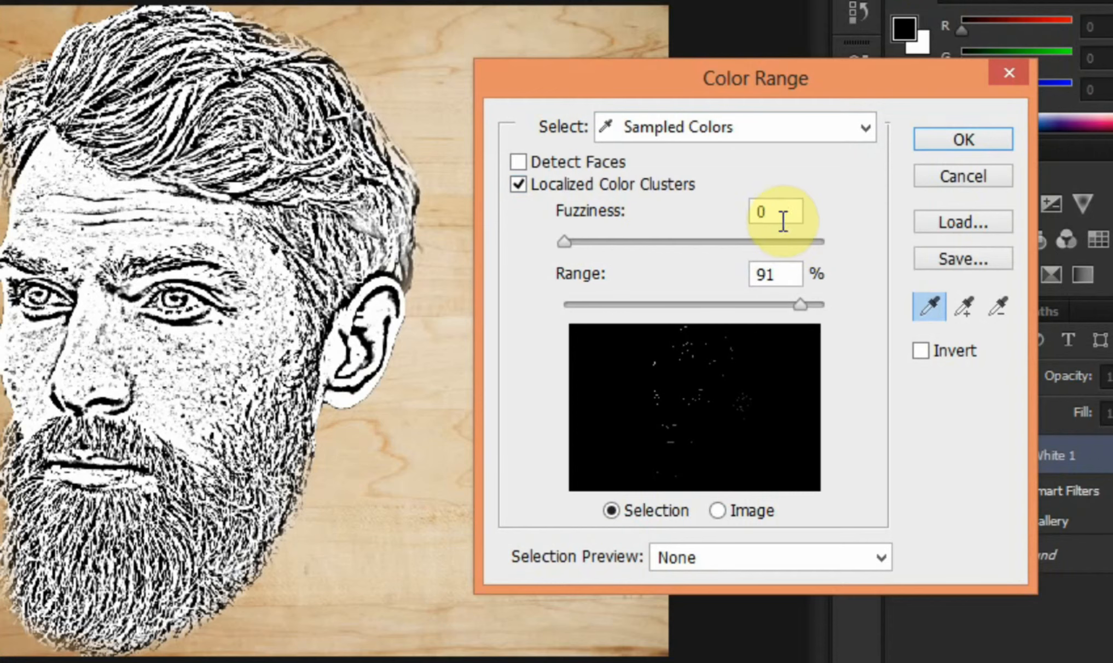
pyautogui.click(748, 143)
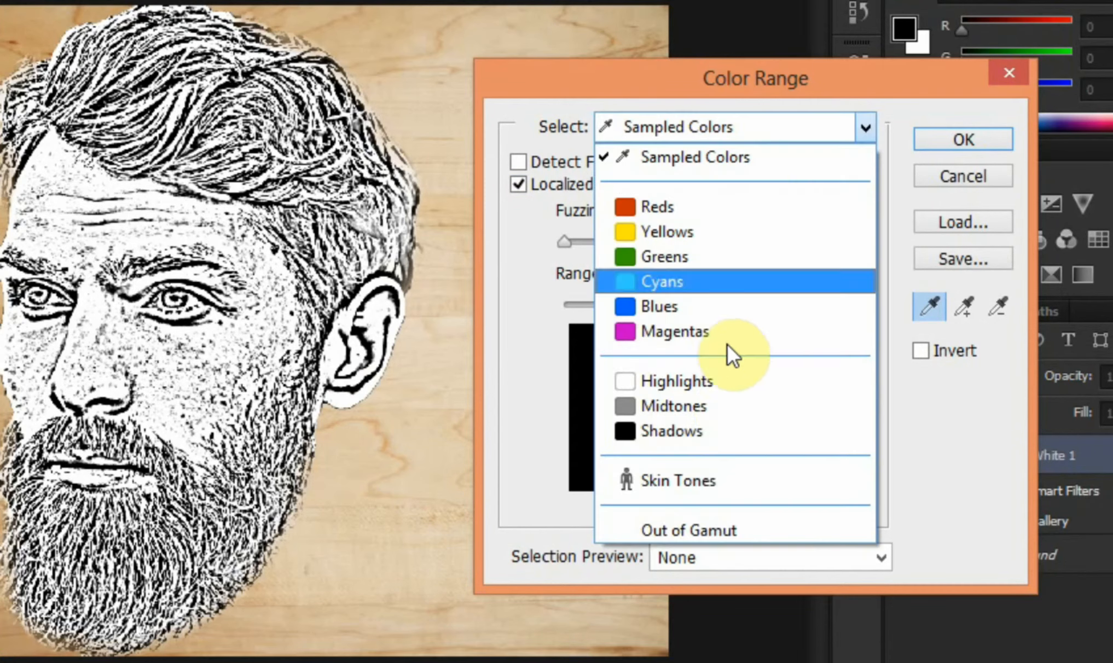
pyautogui.click(724, 431)
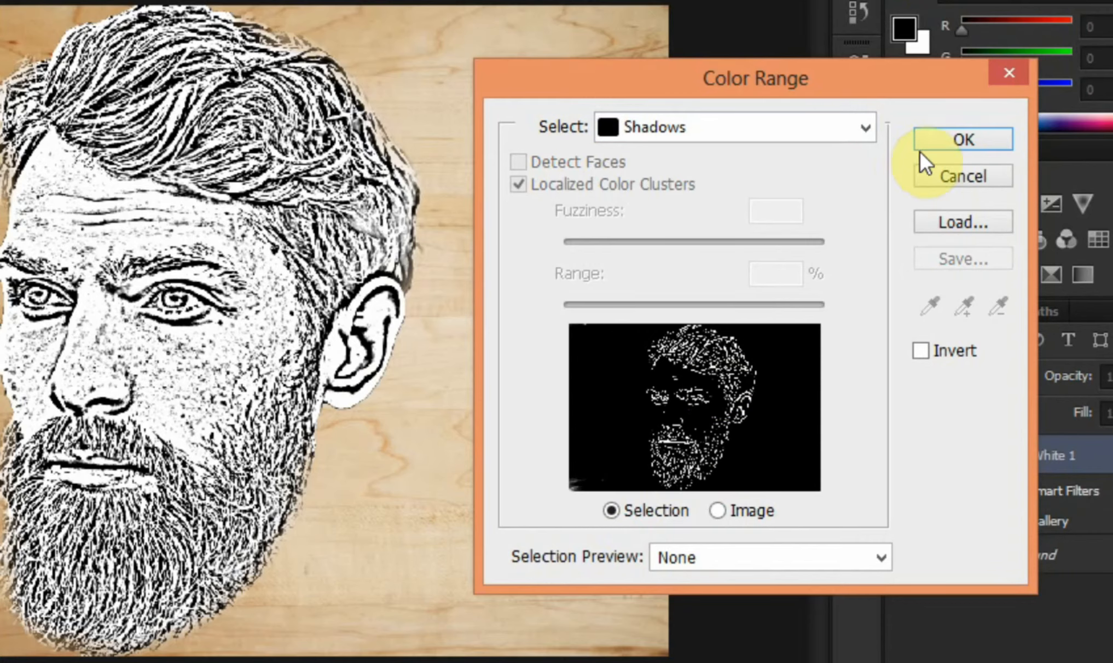
# - Accept the Shadows colour range and turn the resulting selection into a layer mask on the Black & White 1 layer
pyautogui.click(939, 141)
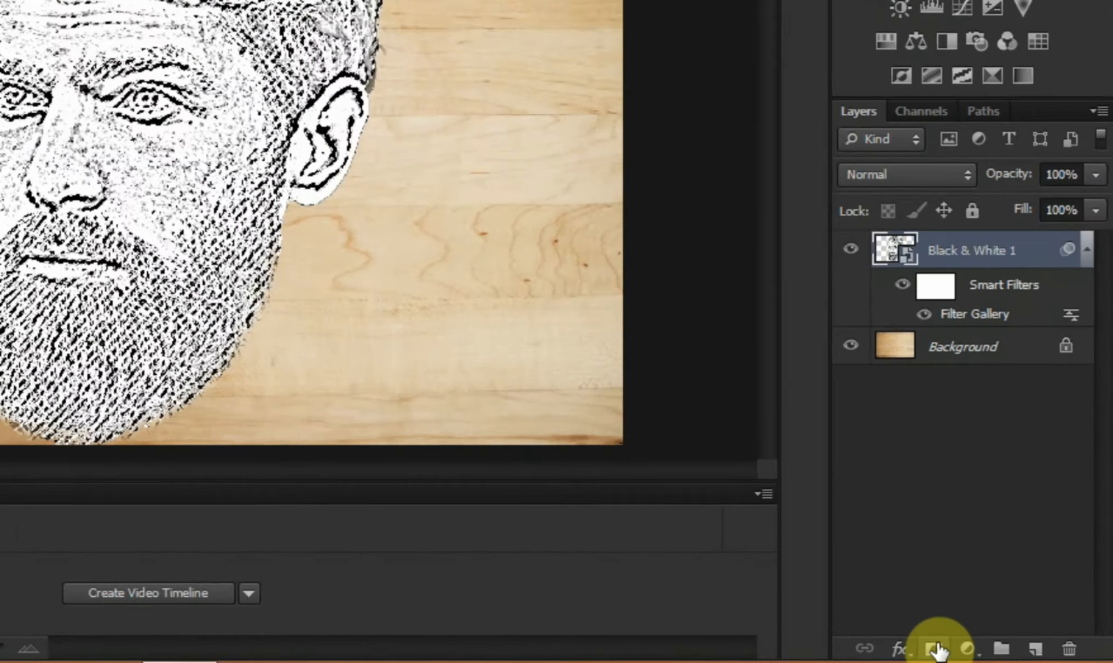
pyautogui.click(933, 649)
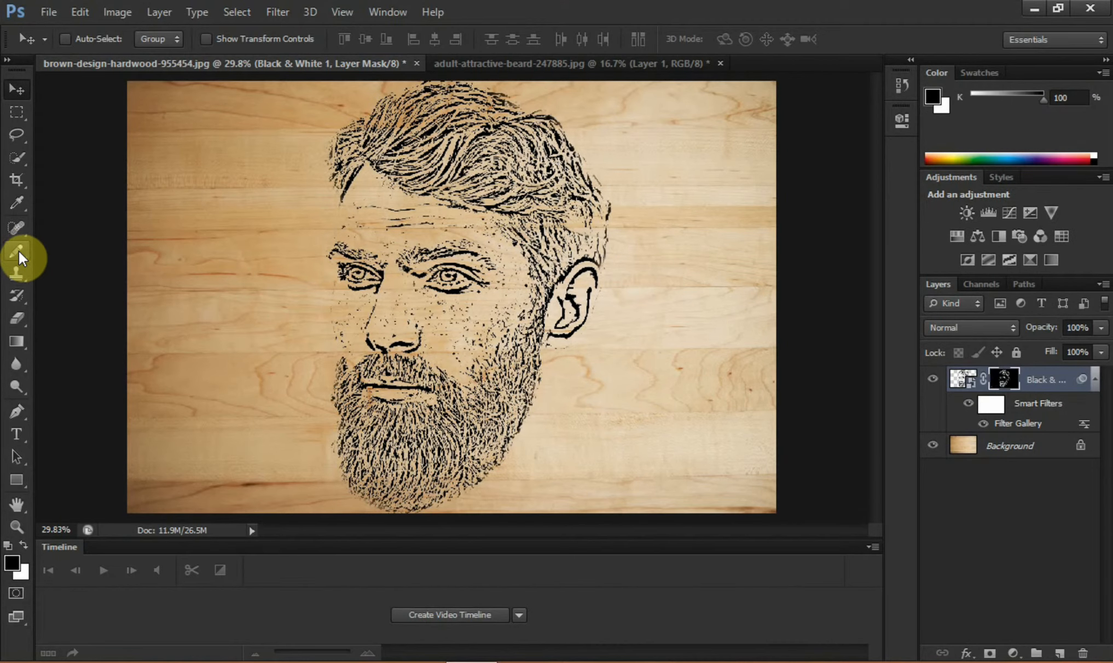
# - Activate the Pencil tool and set its tip hardness to 100%
pyautogui.moveTo(19, 252); pyautogui.dragTo(56, 267)
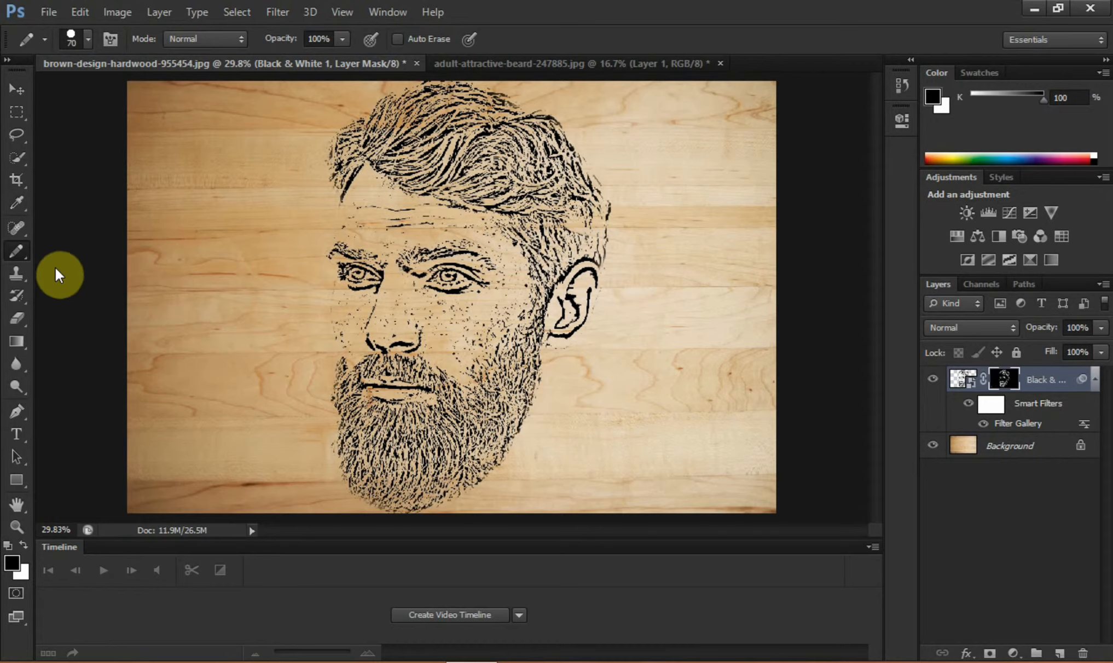
pyautogui.click(83, 48)
pyautogui.click(36, 173)
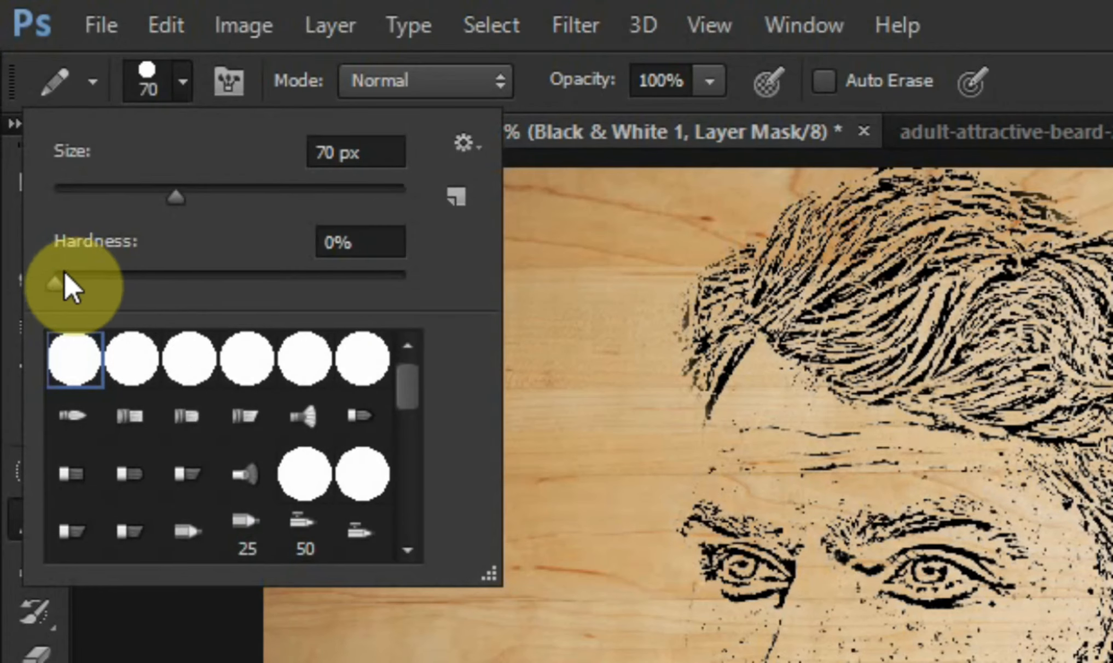
pyautogui.moveTo(71, 288); pyautogui.dragTo(447, 293)
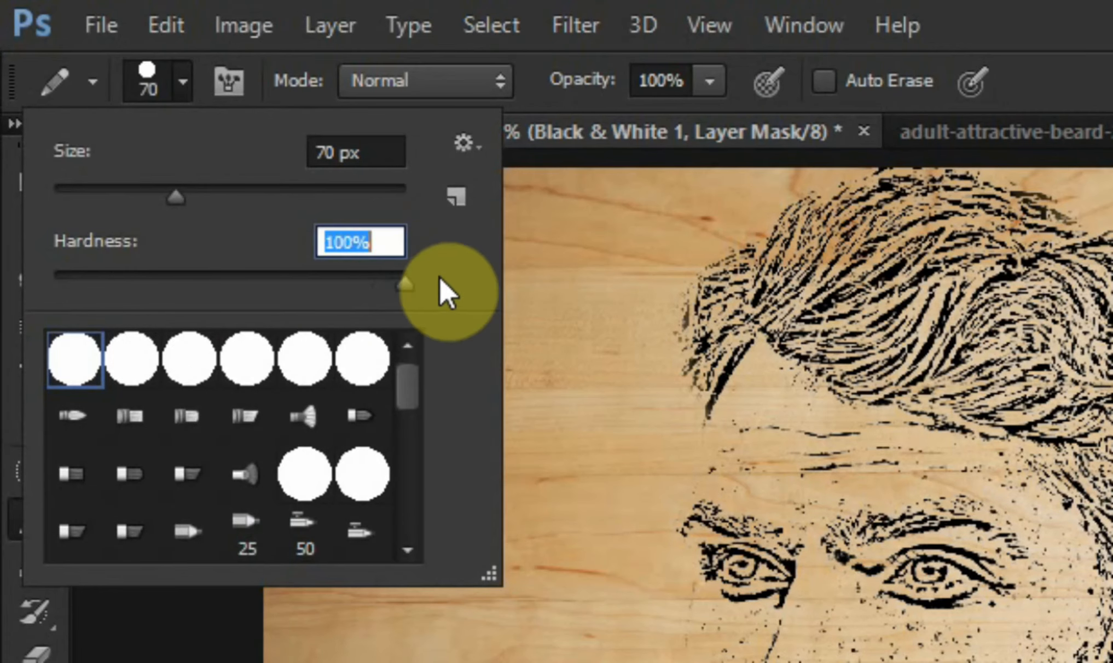
pyautogui.click(1059, 60)
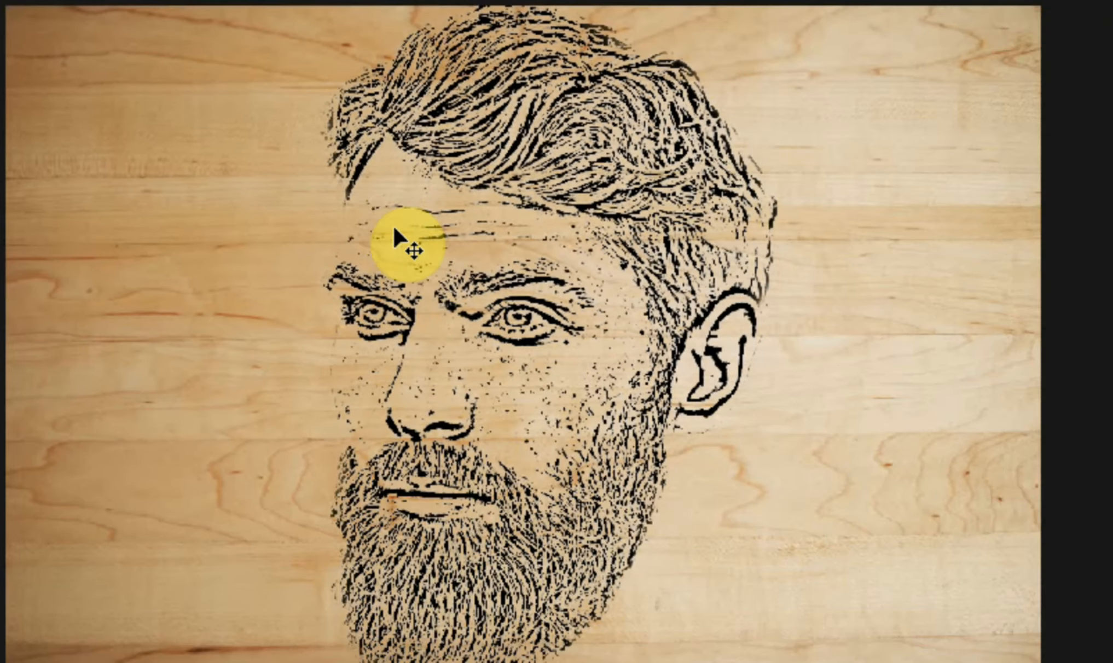
# - Paint black on the layer mask across the forehead to hide the stray specks and wrinkle lines above the eyebrows
pyautogui.hotkey('ctrl', '+')
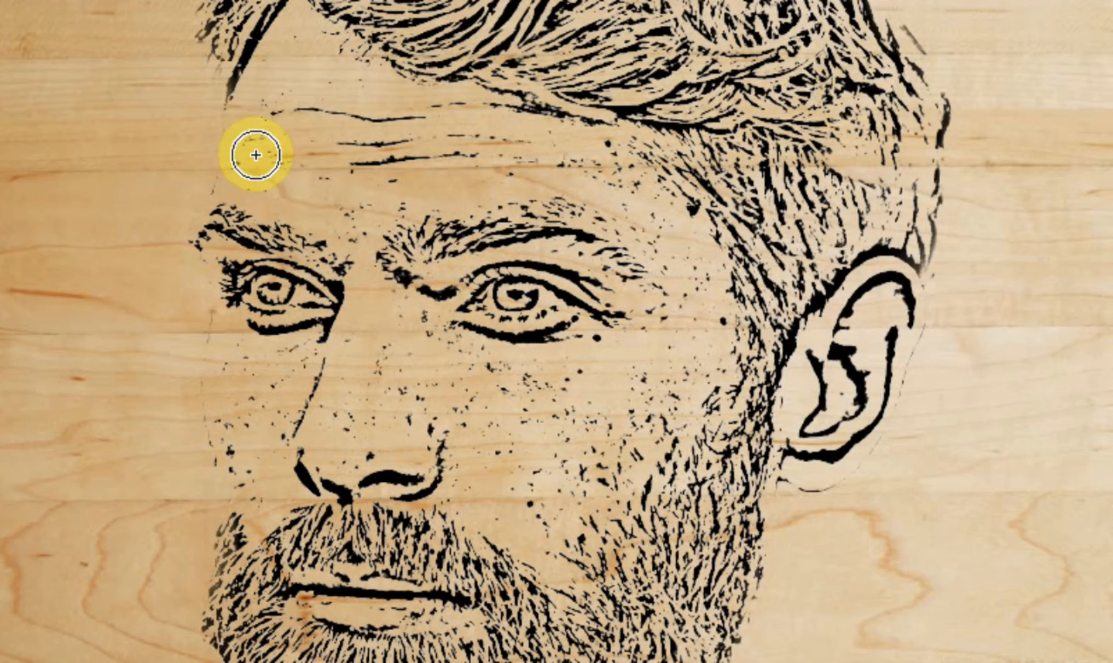
pyautogui.moveTo(250, 169)
pyautogui.mouseDown()
pyautogui.moveTo(273, 112)
pyautogui.moveTo(273, 157)
pyautogui.moveTo(235, 164)
pyautogui.moveTo(241, 176)
pyautogui.moveTo(193, 177)
pyautogui.moveTo(197, 160)
pyautogui.moveTo(253, 149)
pyautogui.moveTo(179, 158)
pyautogui.moveTo(316, 157)
pyautogui.moveTo(279, 145)
pyautogui.moveTo(320, 107)
pyautogui.moveTo(335, 127)
pyautogui.moveTo(355, 121)
pyautogui.moveTo(322, 53)
pyautogui.moveTo(342, 64)
pyautogui.moveTo(321, 51)
pyautogui.moveTo(377, 81)
pyautogui.moveTo(324, 72)
pyautogui.moveTo(387, 127)
pyautogui.moveTo(355, 134)
pyautogui.moveTo(394, 170)
pyautogui.mouseUp()
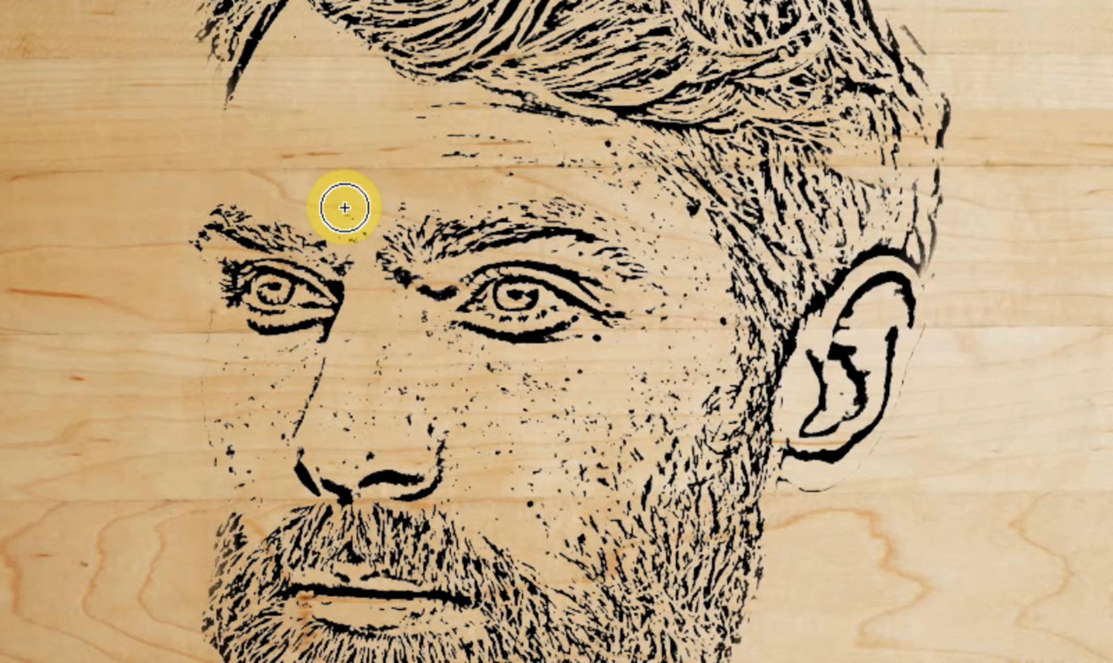